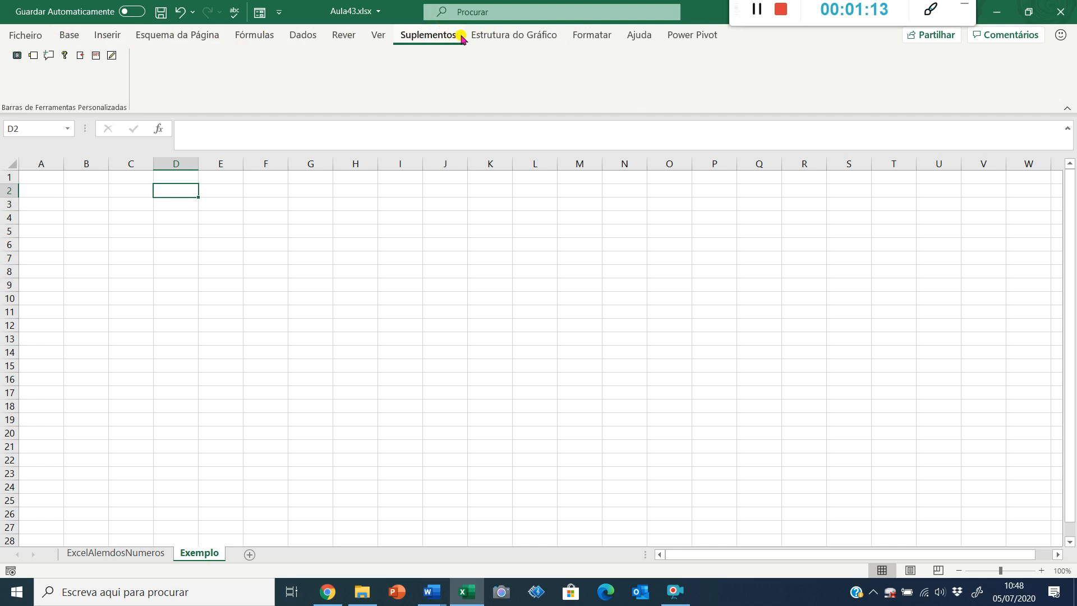
pyautogui.rightClick(461, 37)
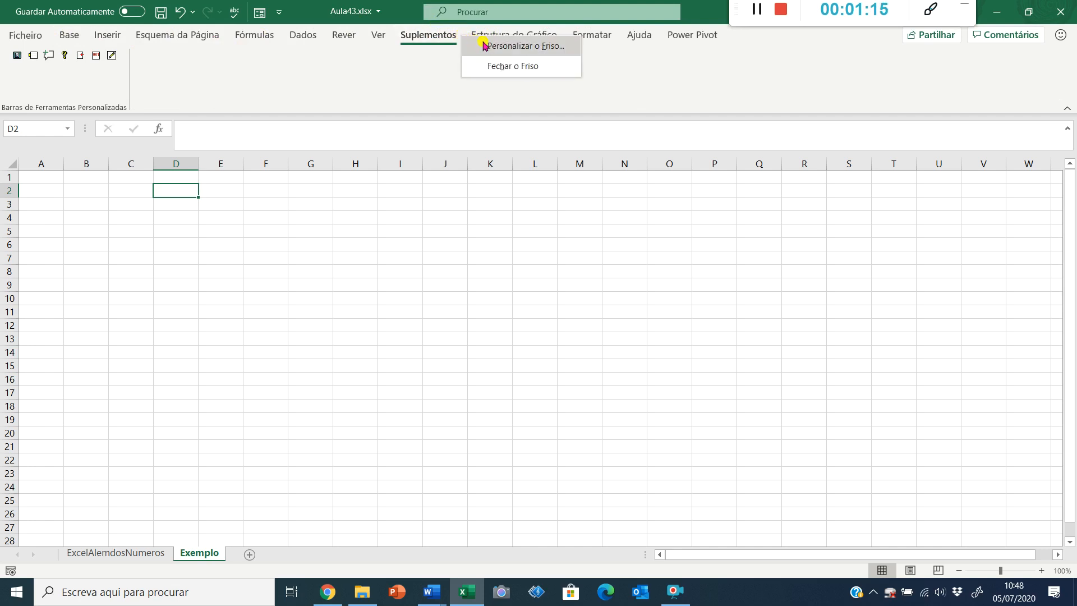
pyautogui.click(485, 46)
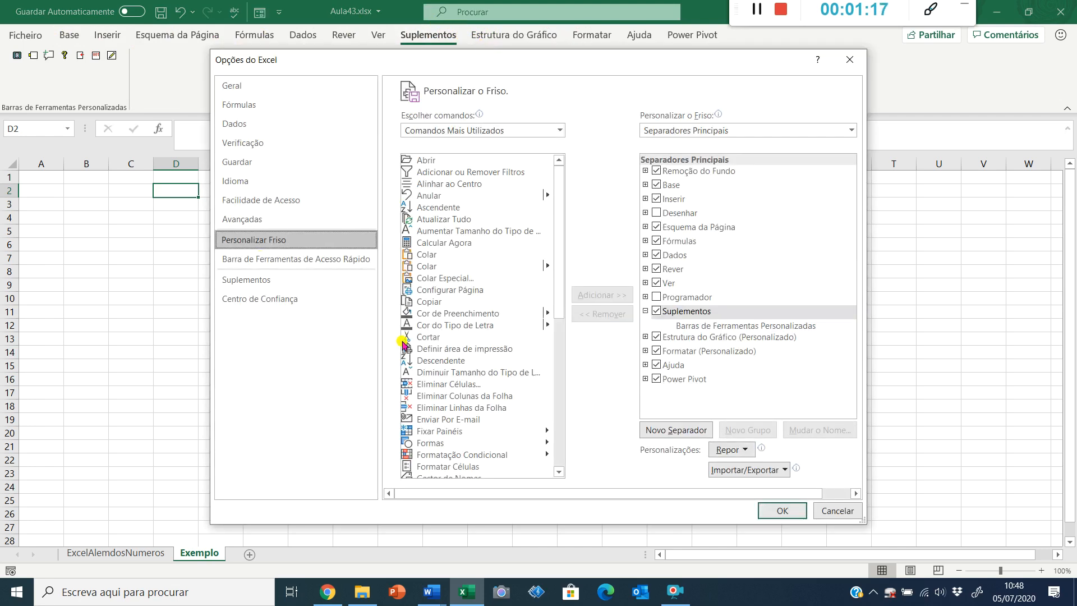
pyautogui.click(849, 511)
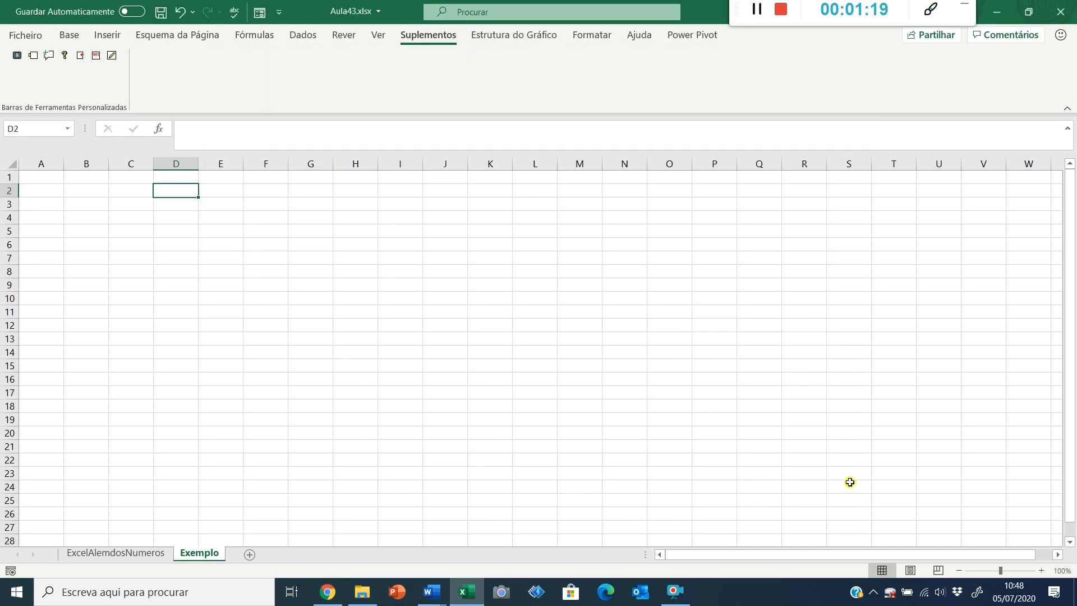
# Open the ribbon customization options and enable the Programador tab among the main tabs
pyautogui.click(26, 35)
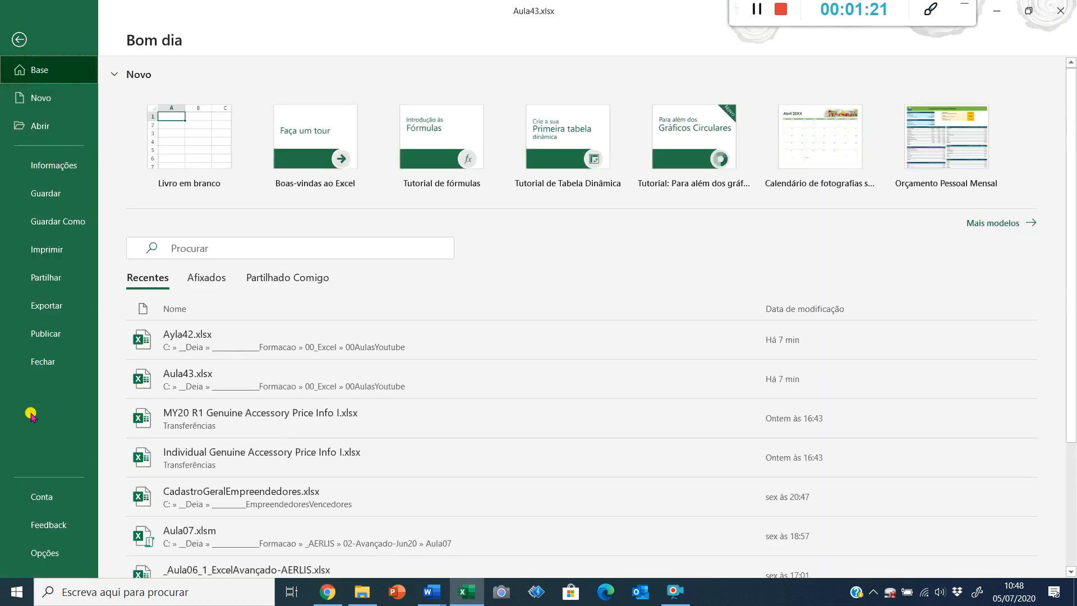
pyautogui.click(44, 552)
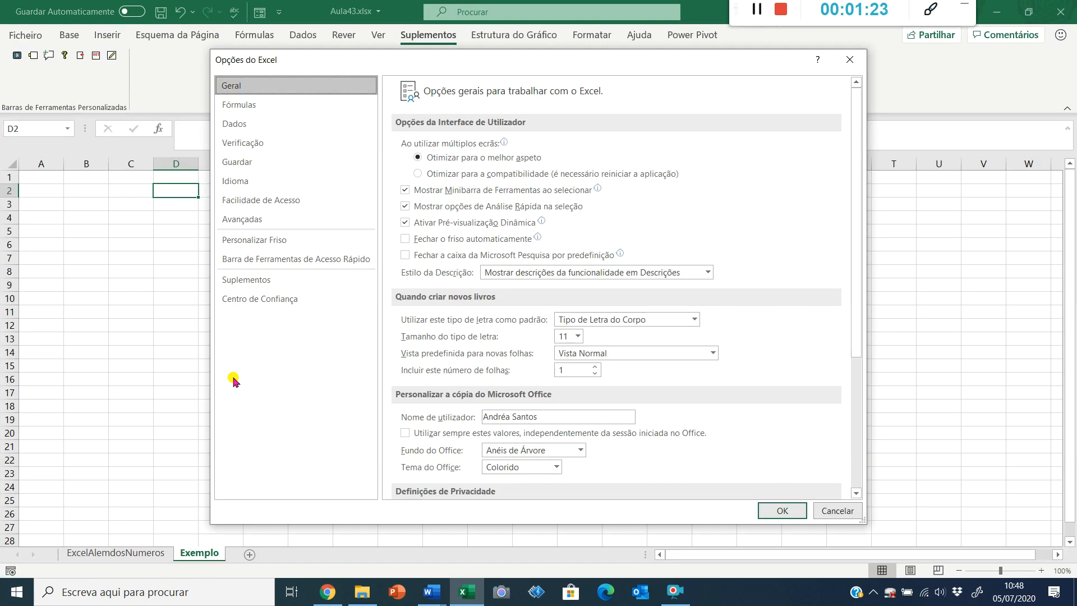
pyautogui.click(270, 242)
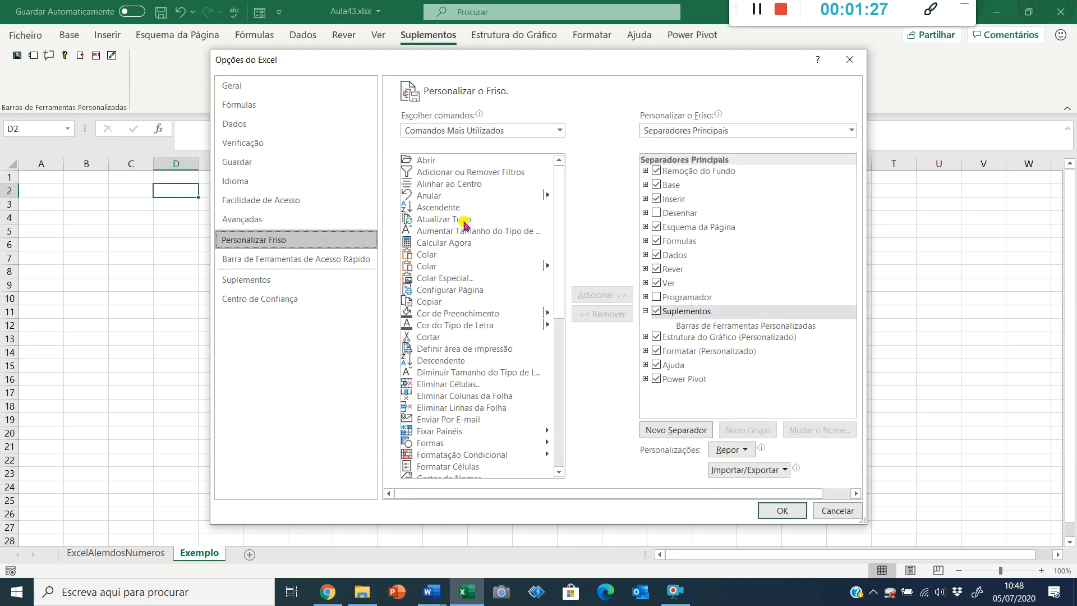
pyautogui.click(657, 298)
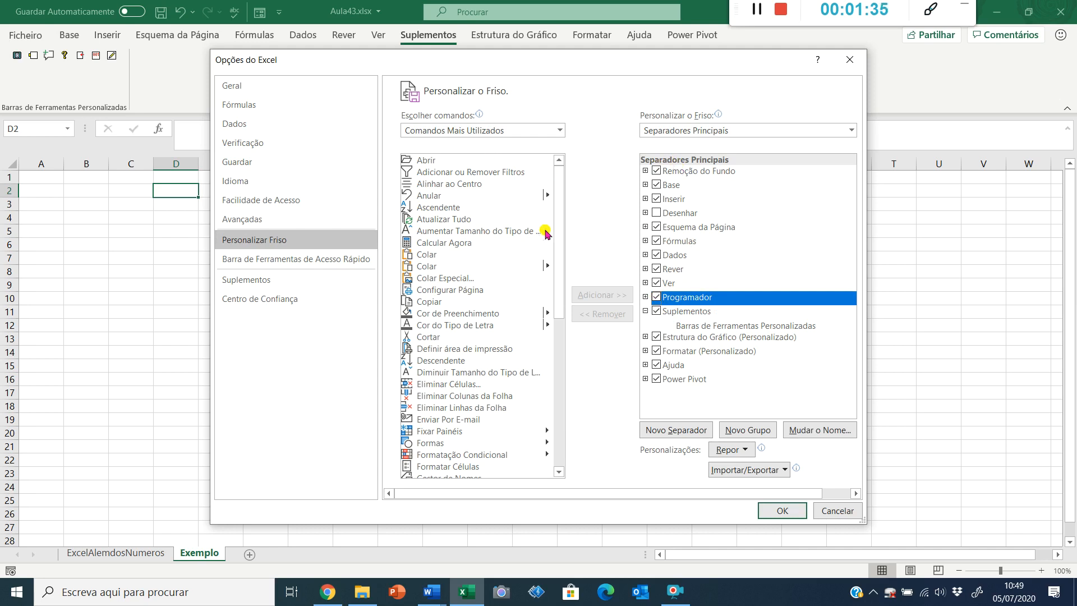
# Add a custom copy of the Desenhar tab to the ribbon from Todos os Separadores, and remove that copy again
pyautogui.click(494, 130)
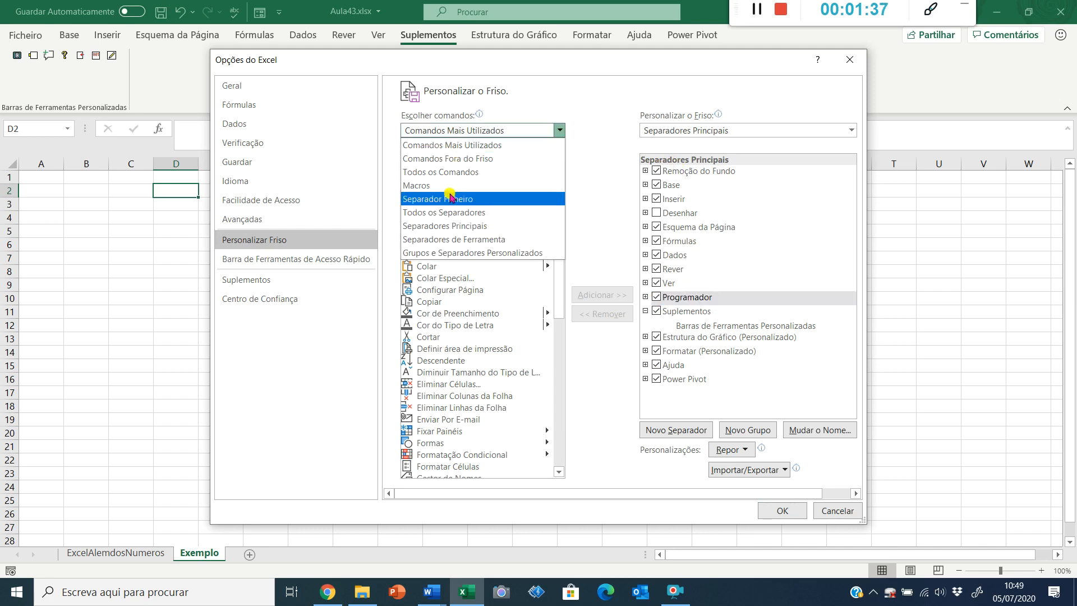
pyautogui.click(453, 213)
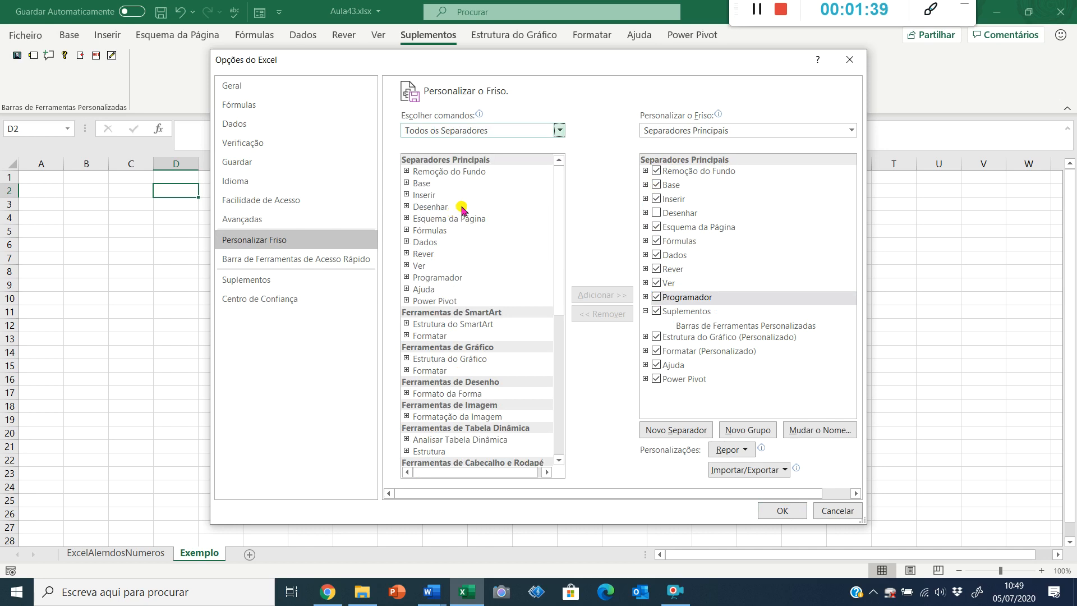
pyautogui.click(422, 208)
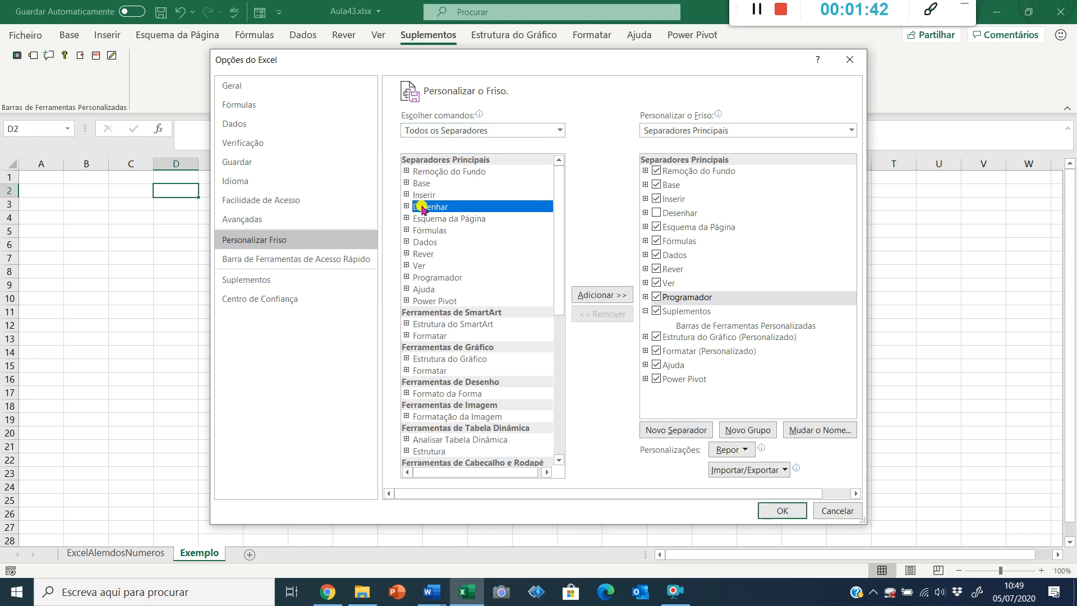
pyautogui.click(597, 295)
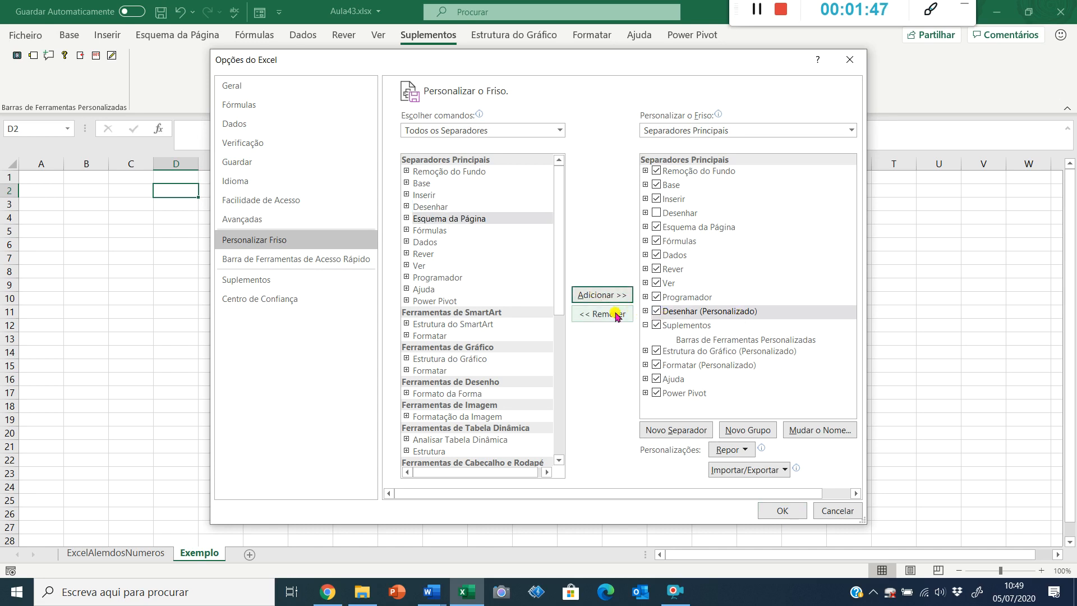
pyautogui.click(683, 310)
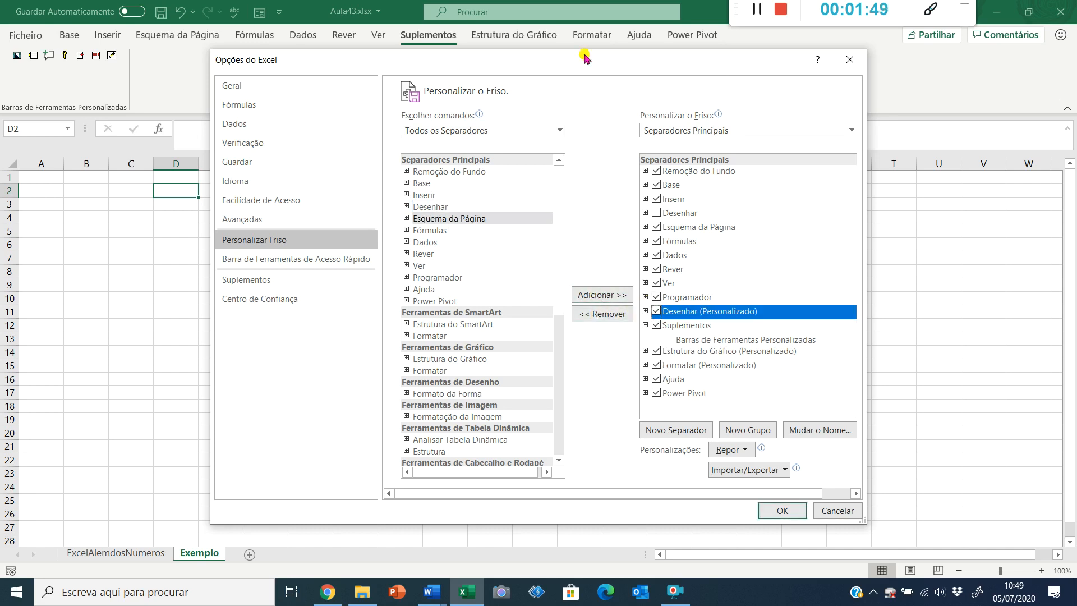
pyautogui.click(613, 312)
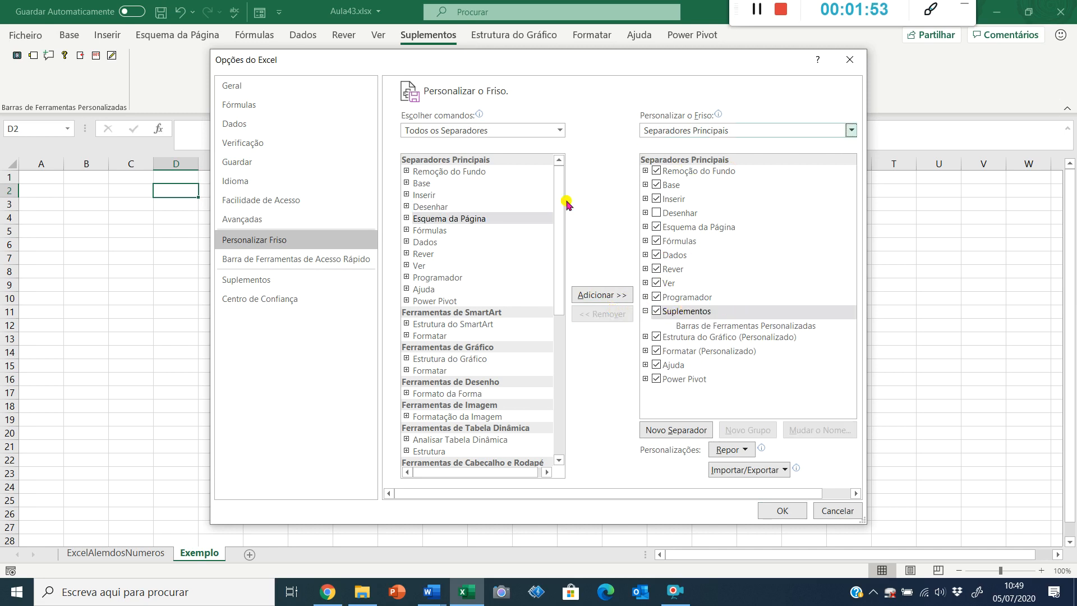
# Apply the ribbon customization with the Programador tab enabled
pyautogui.click(680, 298)
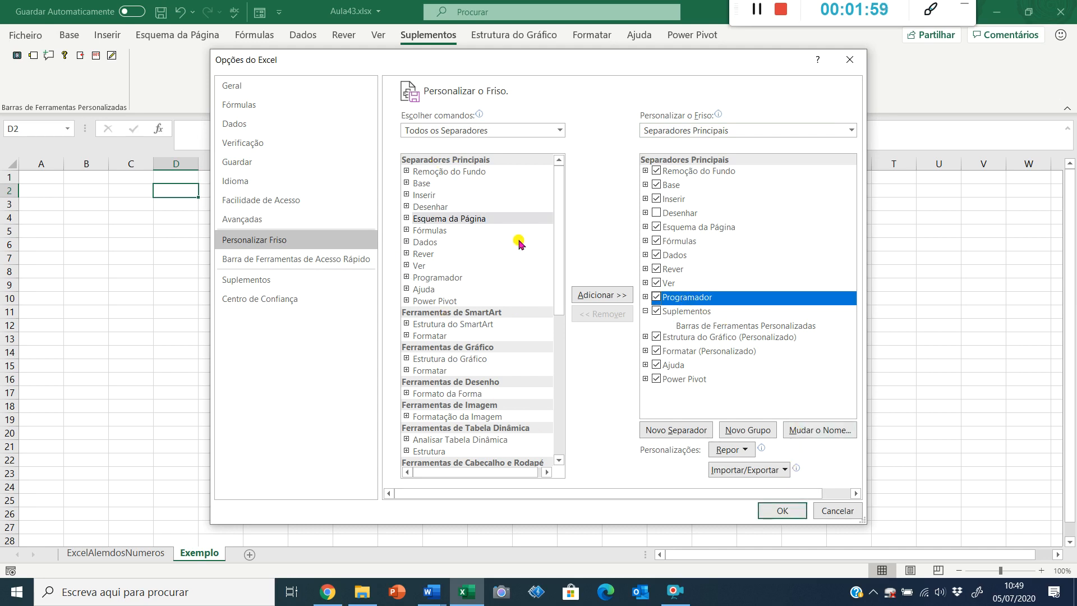
pyautogui.click(788, 510)
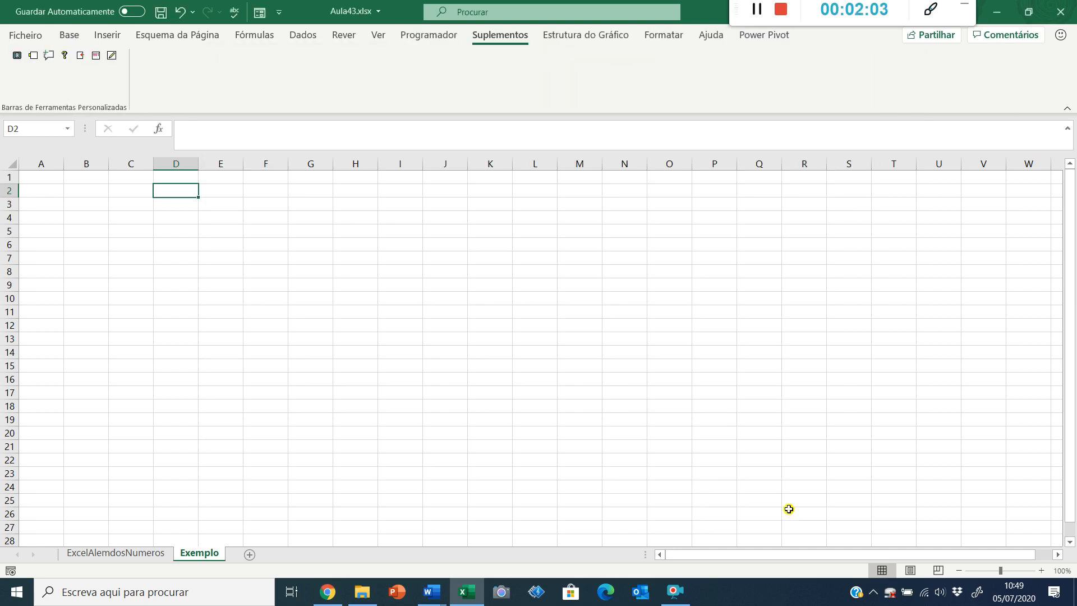
# Check the list of macros stored in all open workbooks, and close it without running anything
pyautogui.click(422, 37)
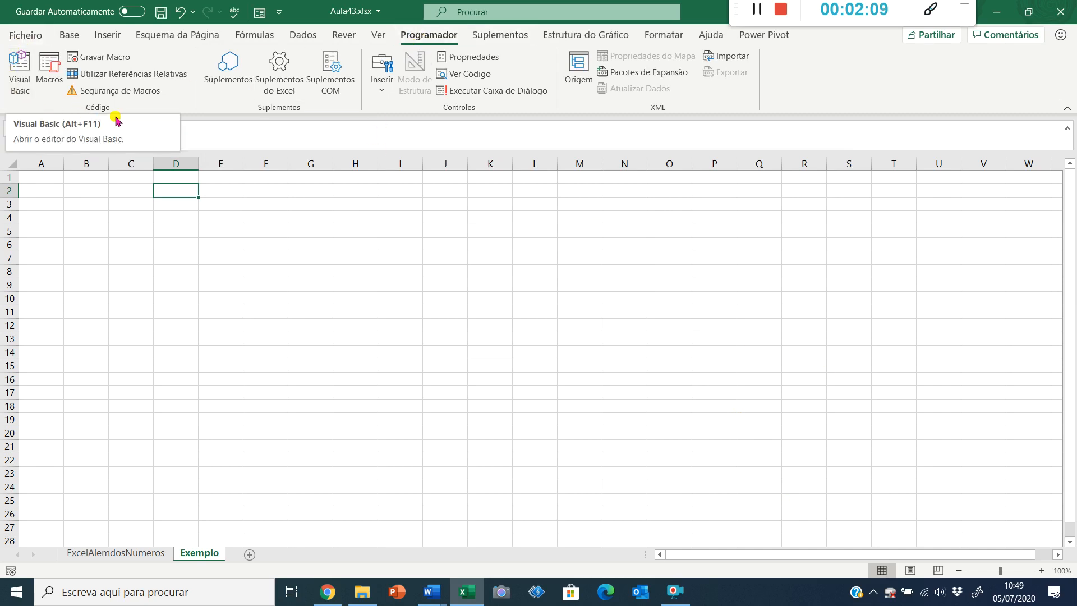
pyautogui.click(53, 67)
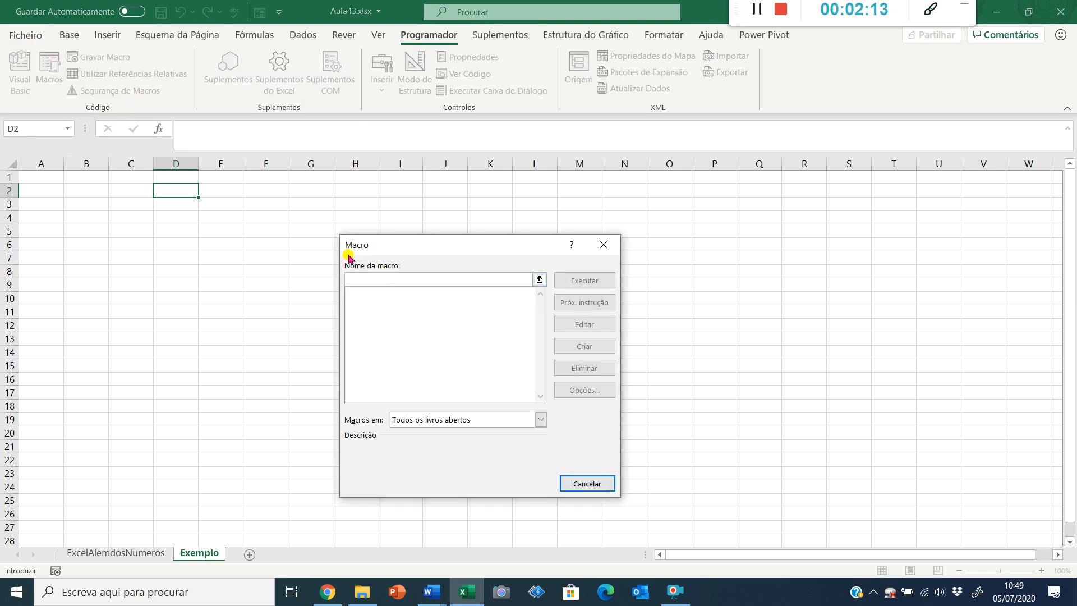
pyautogui.click(604, 245)
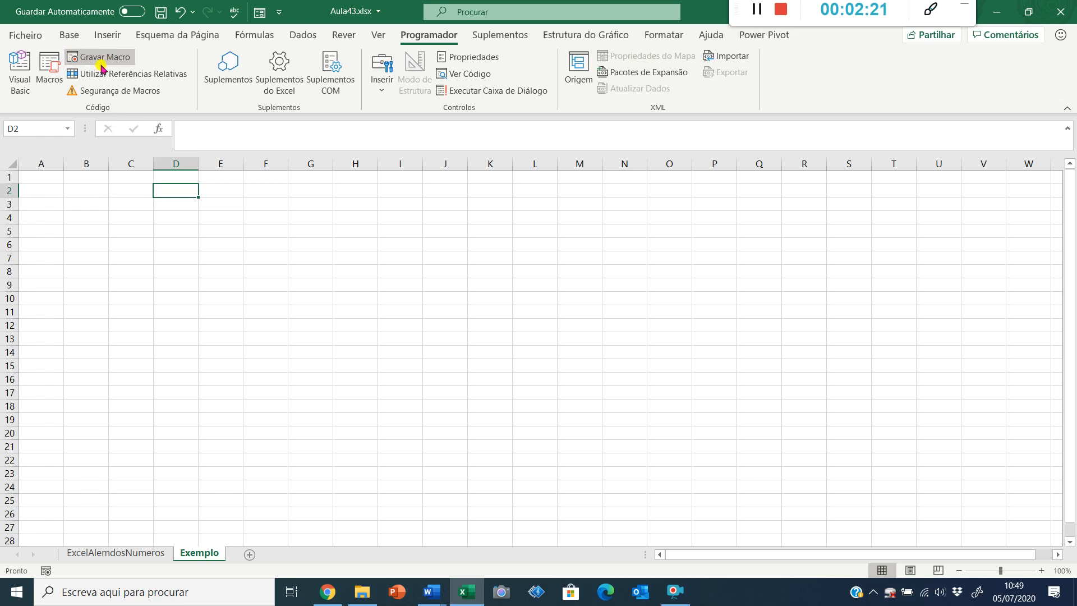
# Set up a new macro recording from cell B4, named Teste_Inicial, with shortcut Ctrl+Shift+W and stored in Neste livro
pyautogui.click(89, 223)
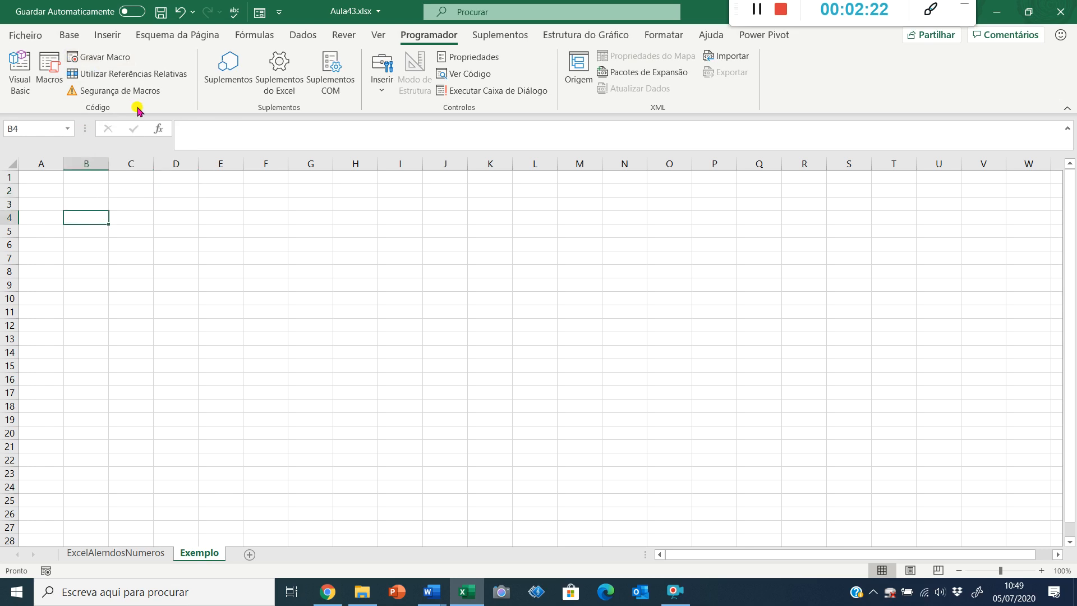
pyautogui.click(112, 59)
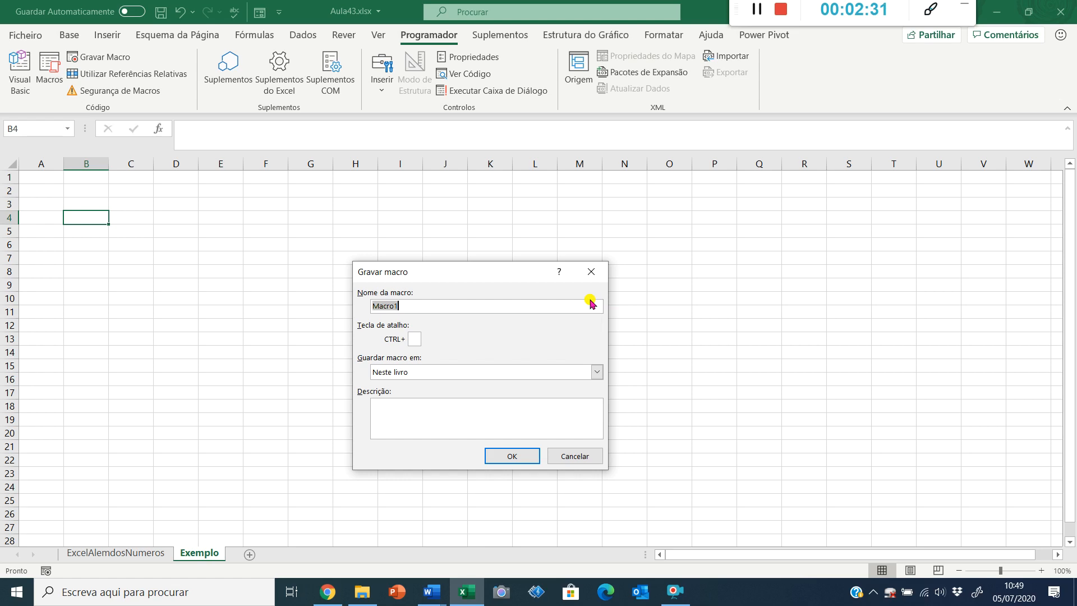
pyautogui.write('Teste_Inicial')
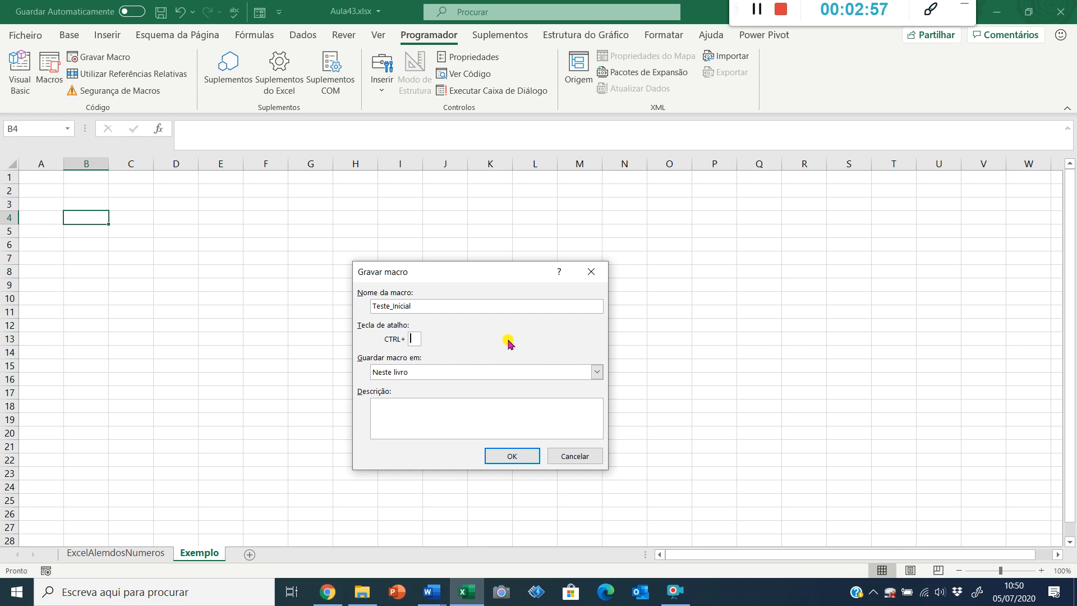
pyautogui.write('W')
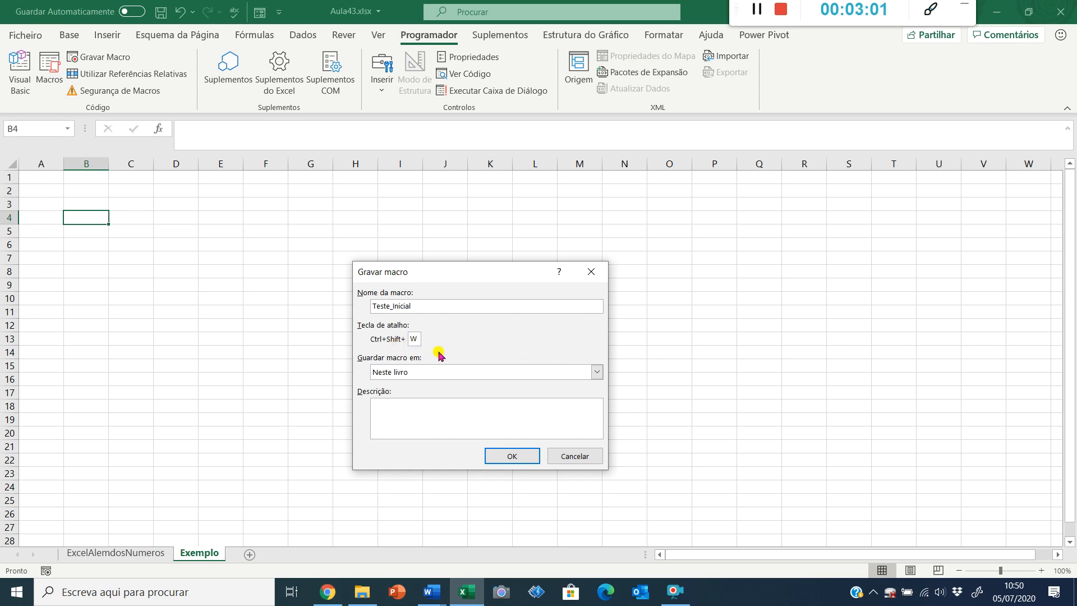
pyautogui.click(422, 372)
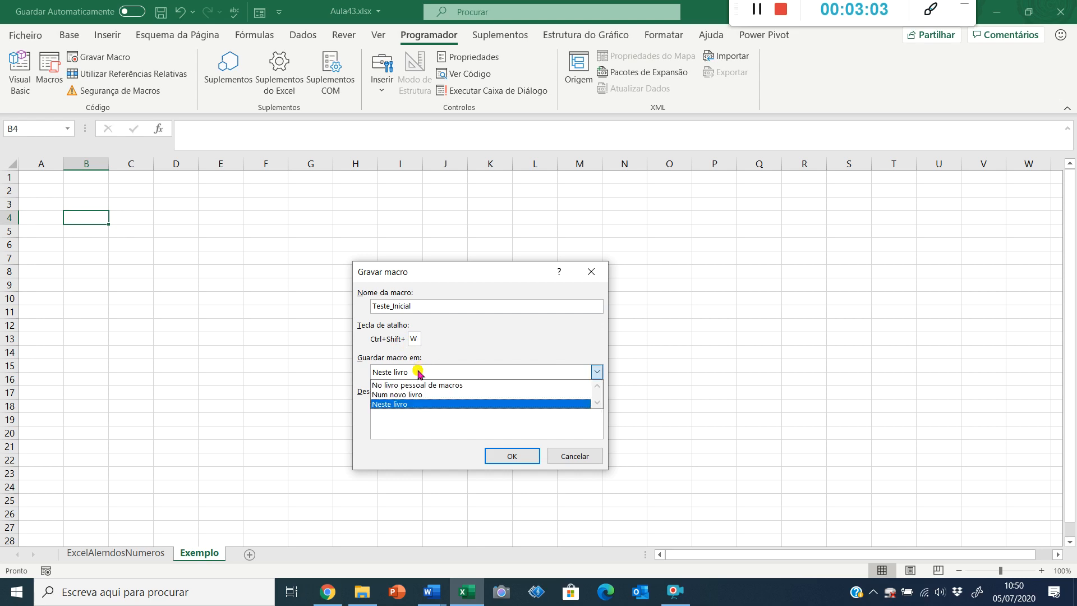
pyautogui.click(416, 404)
# Describe the macro as "É uma aula inicial de Macro para conhecer as funcionalidades." and start the recording
pyautogui.click(414, 403)
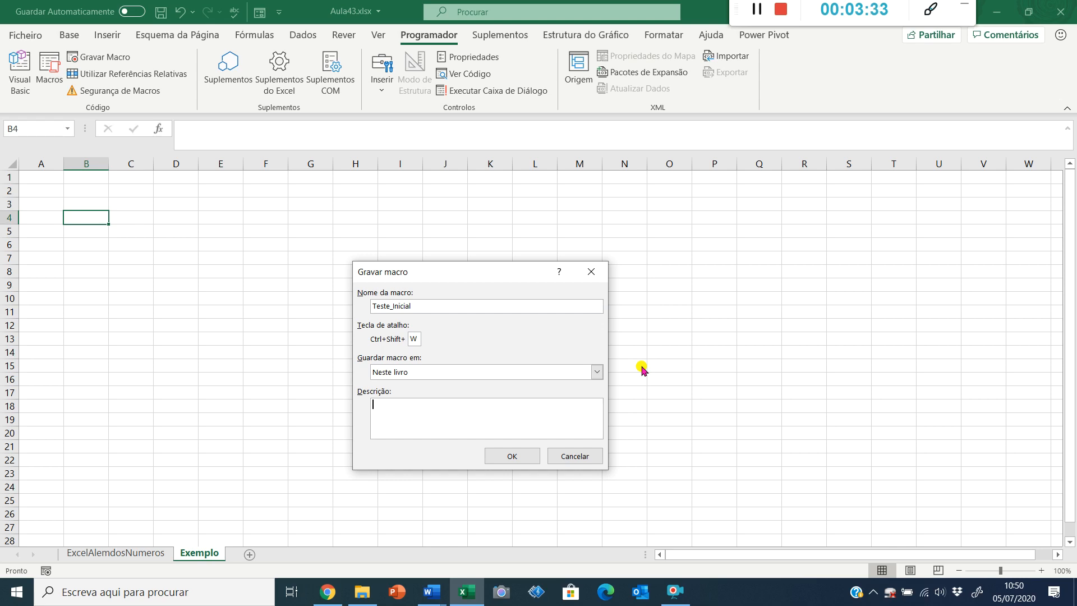
pyautogui.write('uma aula inicial de Macro para des')
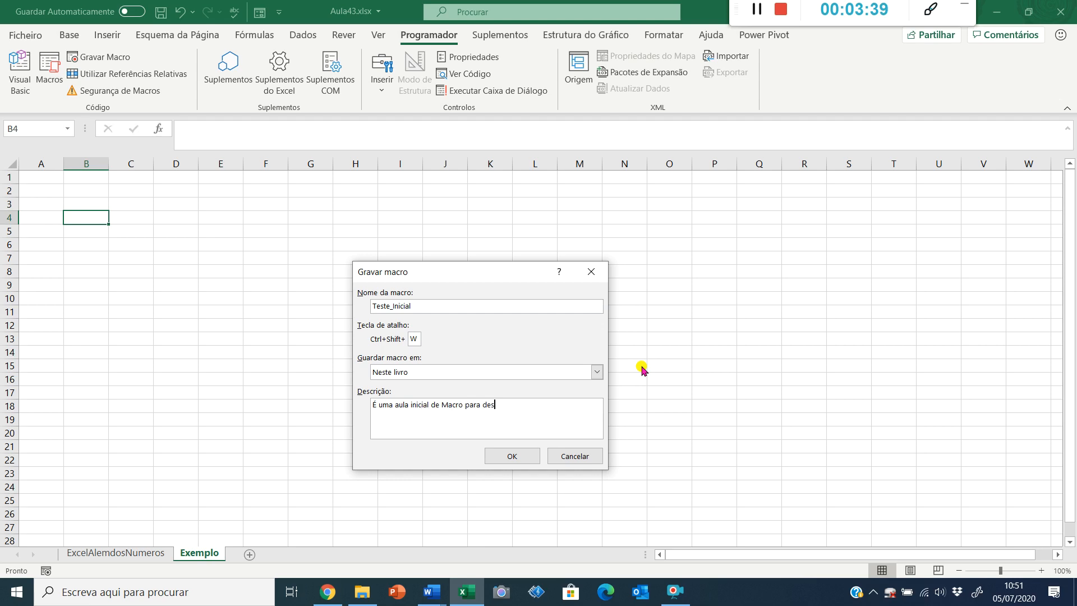
pyautogui.hotkey('ctrl', 'shift', 'Left')
pyautogui.write('conhecer as funcionalida')
pyautogui.click(419, 303)
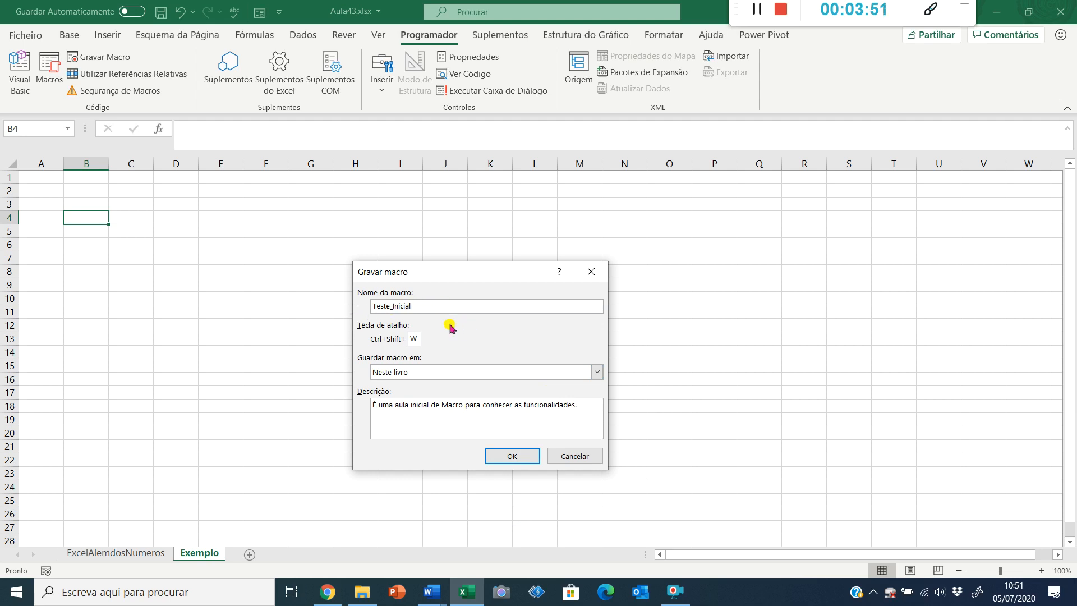
pyautogui.click(390, 405)
pyautogui.click(521, 461)
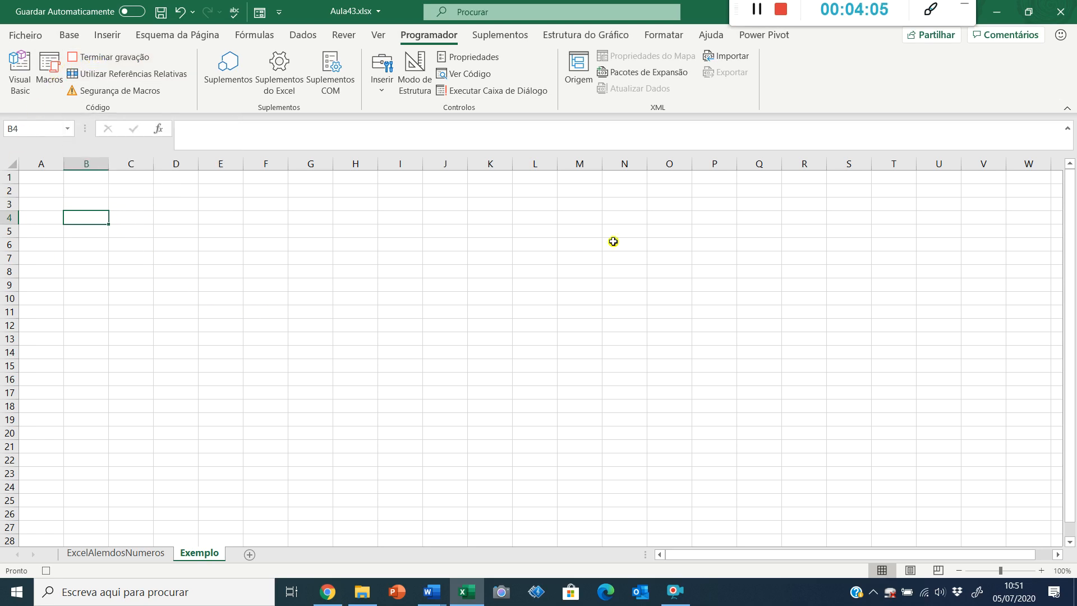
# Enter the current-date formula =HOJE() in cell B4
pyautogui.write('=da')
pyautogui.press('BackSpace')
pyautogui.press('BackSpace')
pyautogui.write('hoje()')
pyautogui.press('Return')
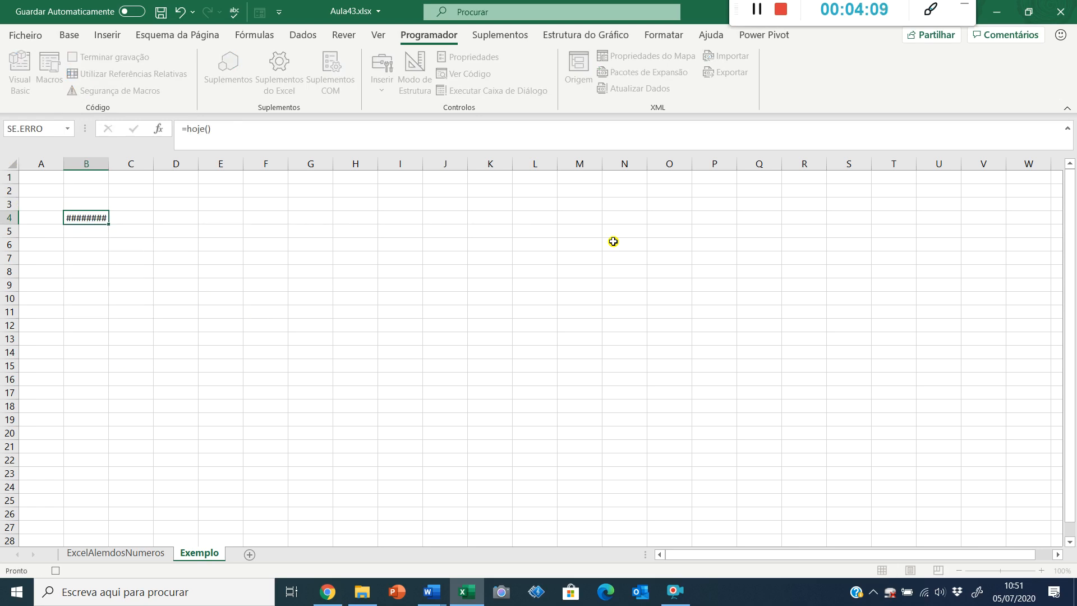
# Format cell B4 with the date type 14/3/12 1:30 PM, and select cell D4
pyautogui.click(64, 40)
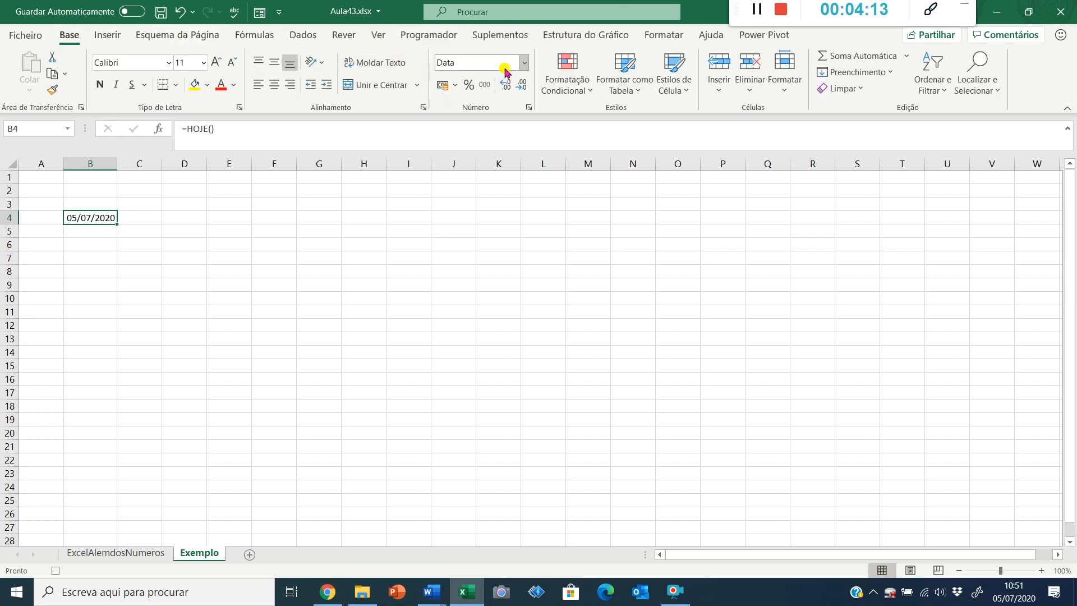
pyautogui.click(523, 62)
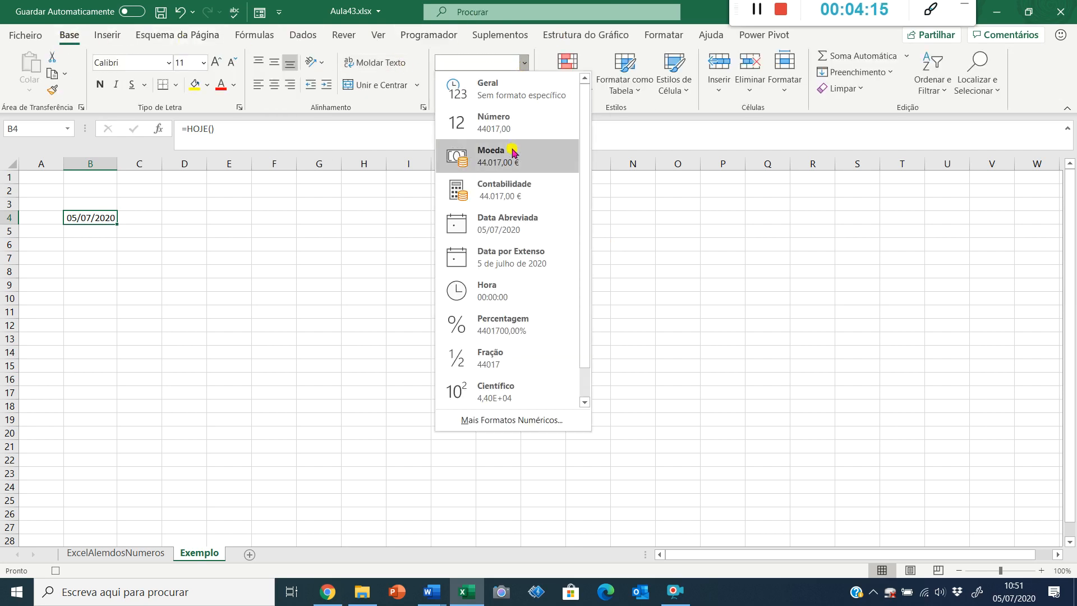
pyautogui.click(514, 422)
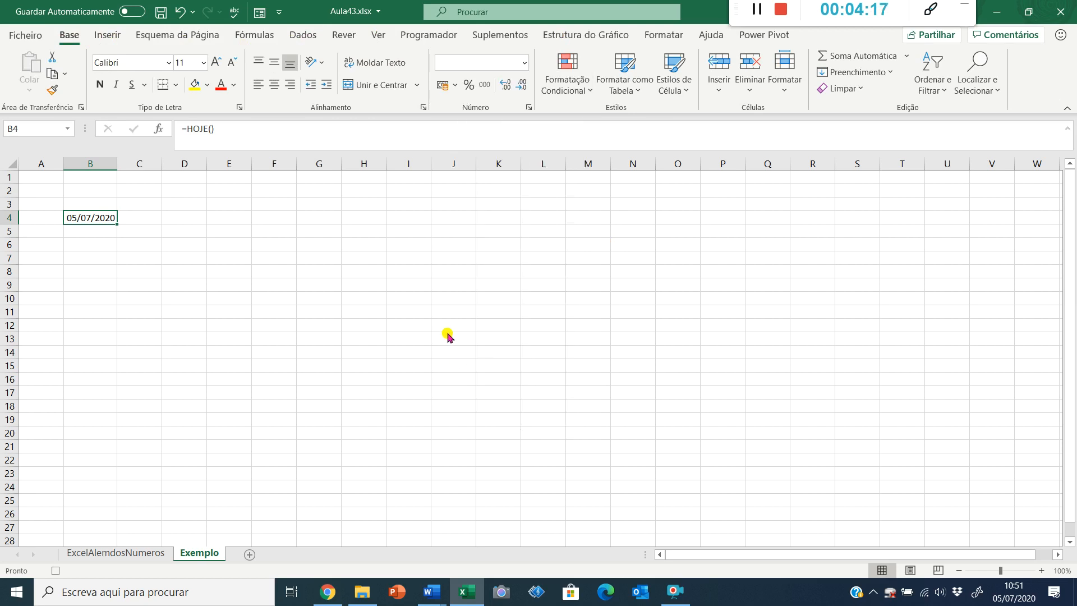
pyautogui.scroll(-4, 446, 340)
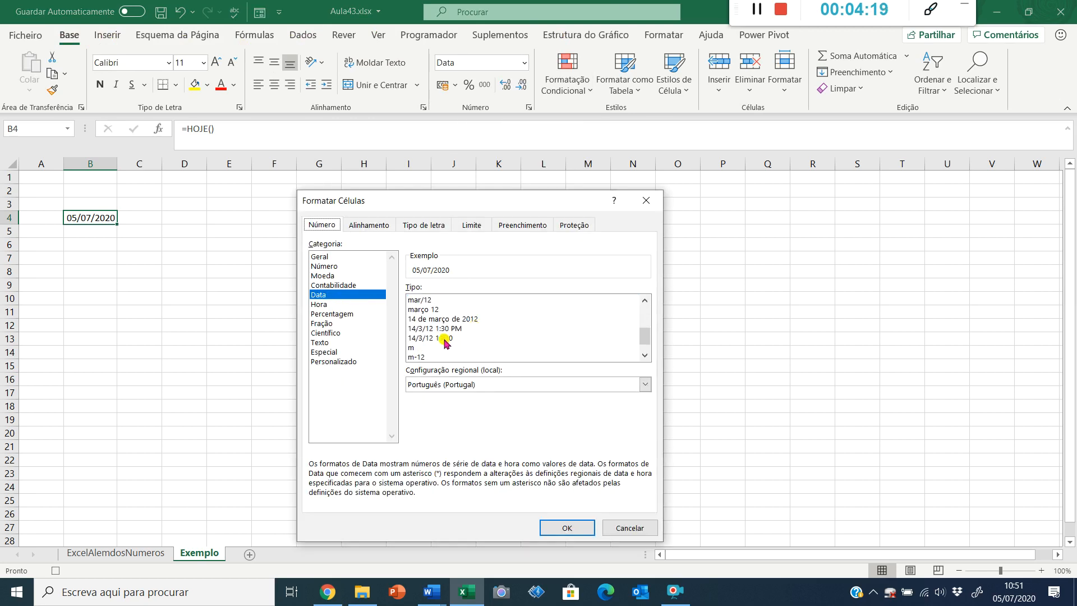
pyautogui.click(443, 329)
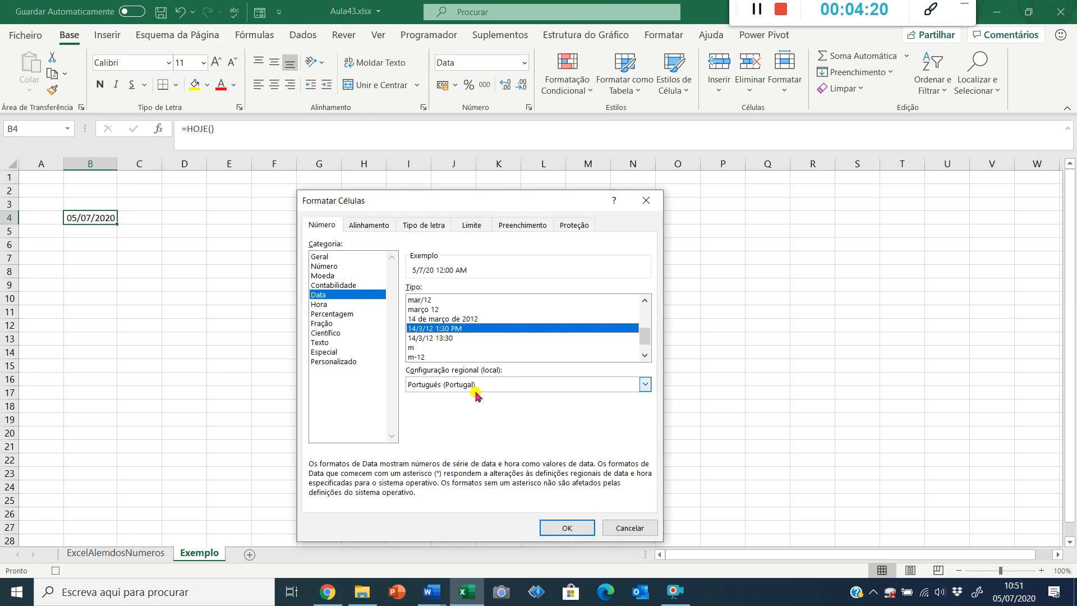
pyautogui.click(566, 526)
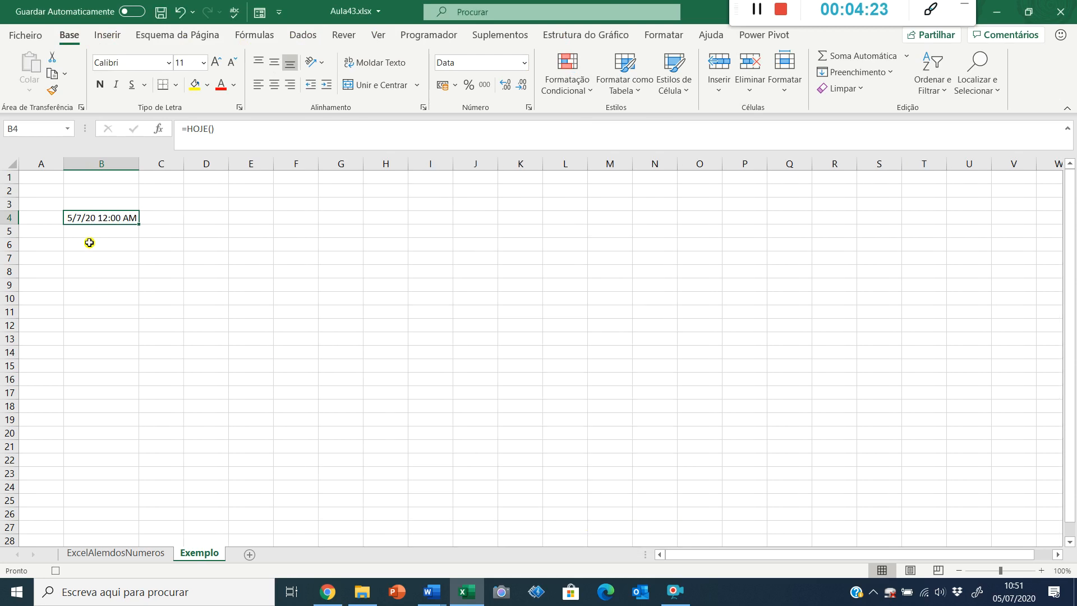
pyautogui.click(220, 217)
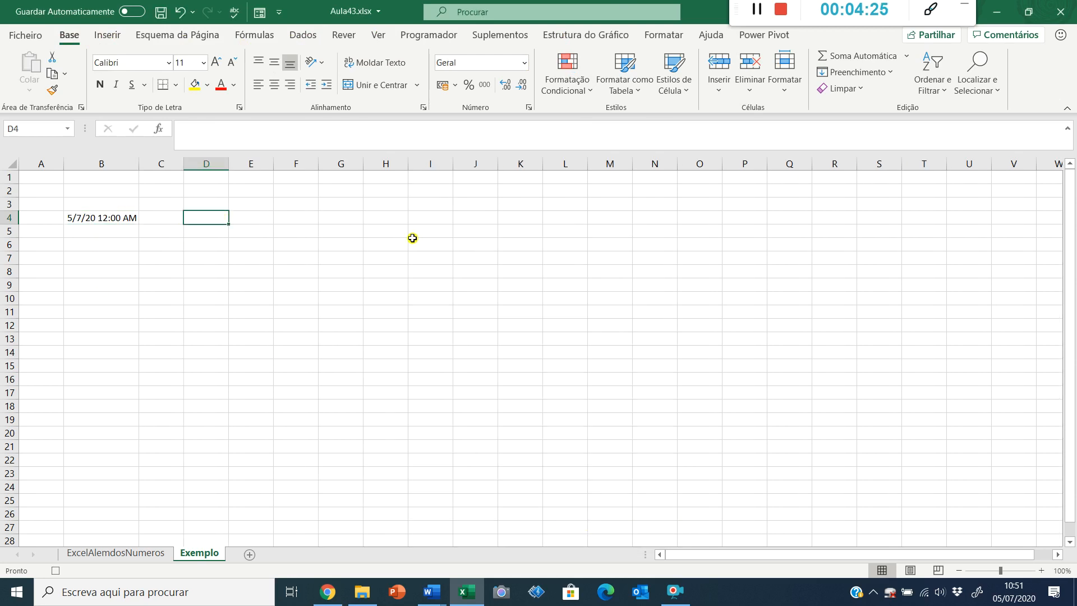
# Enter the text "Aula de Excel nº 43" in cell D4
pyautogui.write('Aula de Ex')
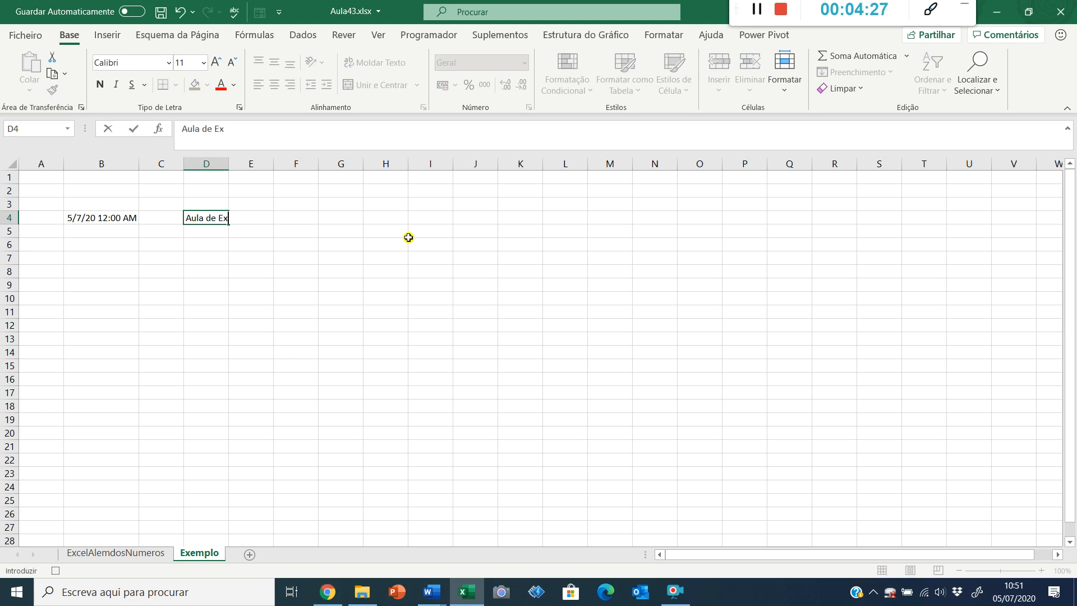
pyautogui.write('cel nº 43')
pyautogui.press('Return')
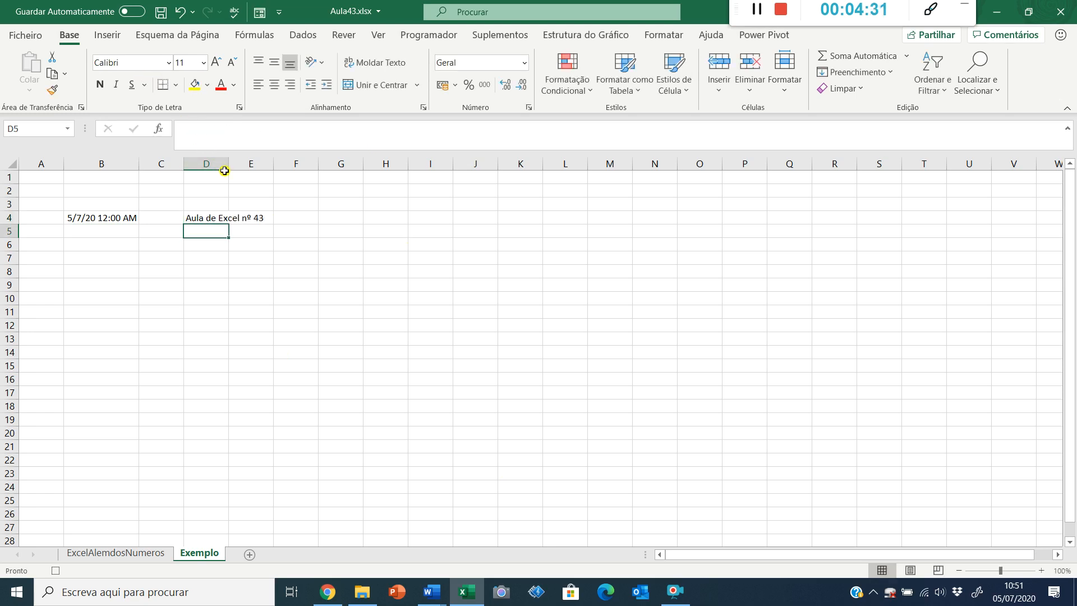
# Auto-fit column D and format cell D4 with a yellow fill and bold red text
pyautogui.click(207, 221)
pyautogui.click(194, 85)
pyautogui.click(225, 86)
pyautogui.click(106, 87)
# Enter the text "Macros são simples!" in cell D6
pyautogui.click(209, 242)
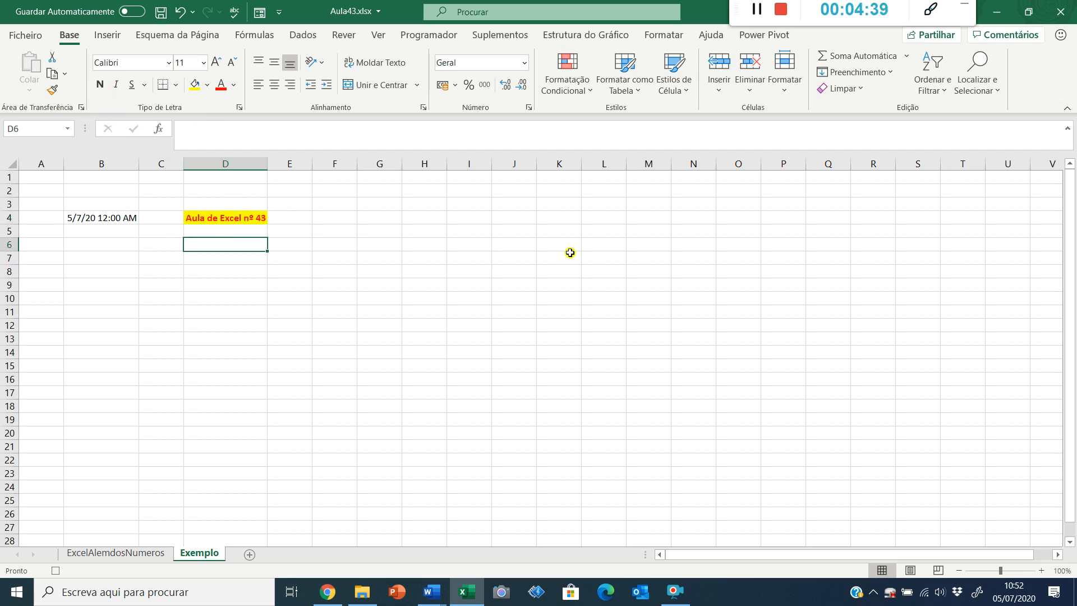
pyautogui.write('Mac')
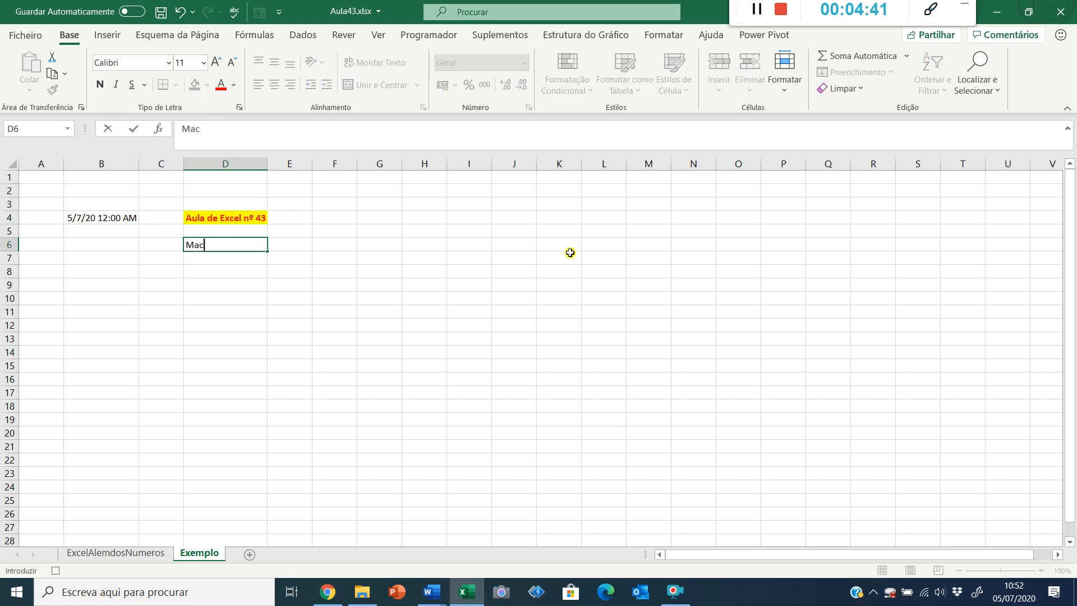
pyautogui.write('ros são simpl')
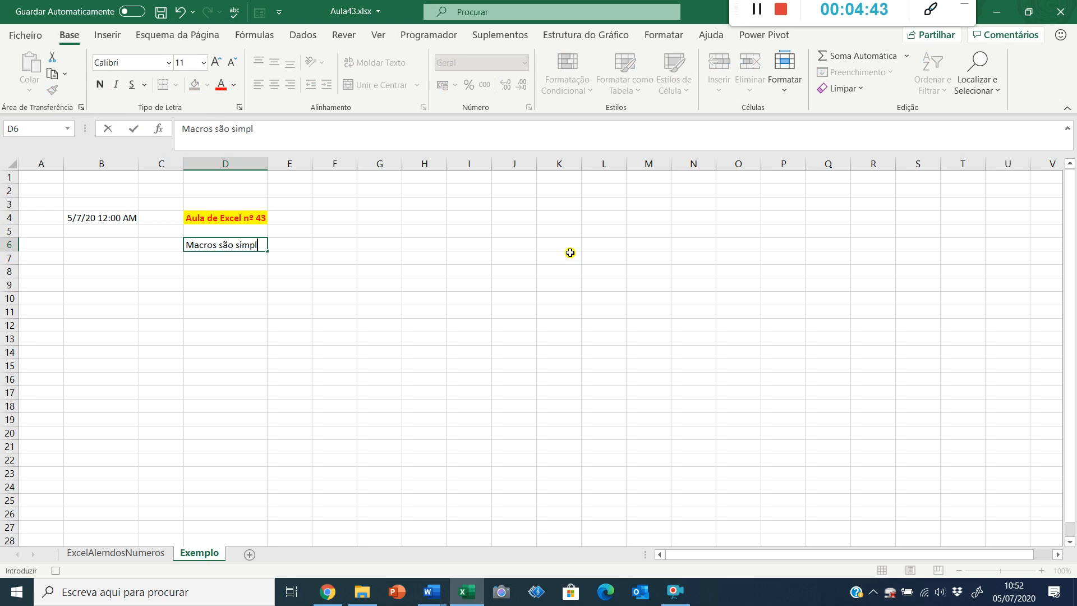
pyautogui.write('es!')
pyautogui.press('Return')
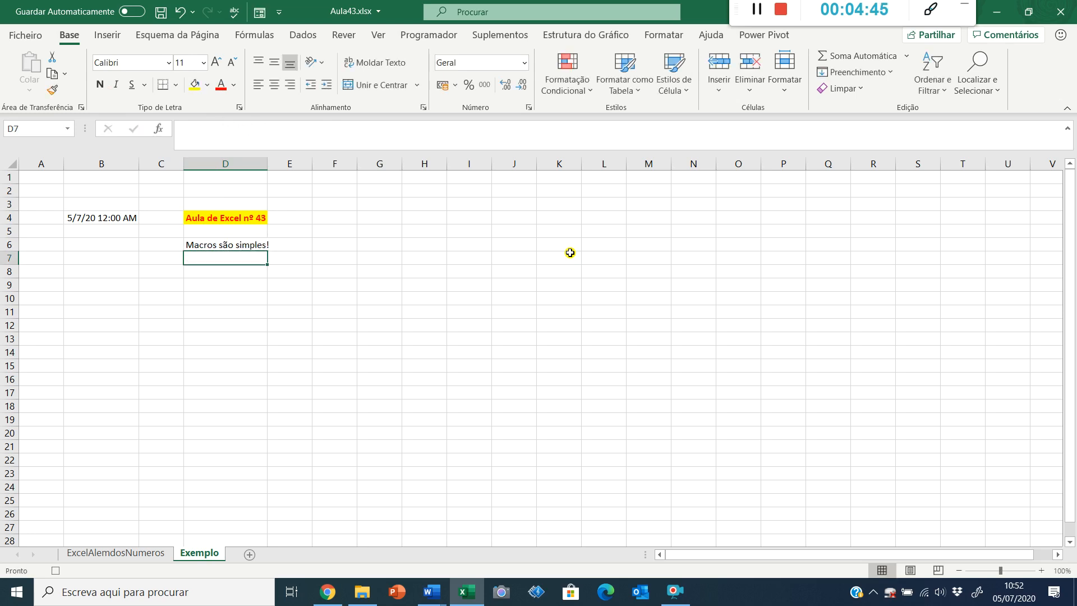
# Save the workbook as Aula43.xlsm in the Livro com Permissão para Macros do Excel format, declining the macro-free format
pyautogui.click(160, 13)
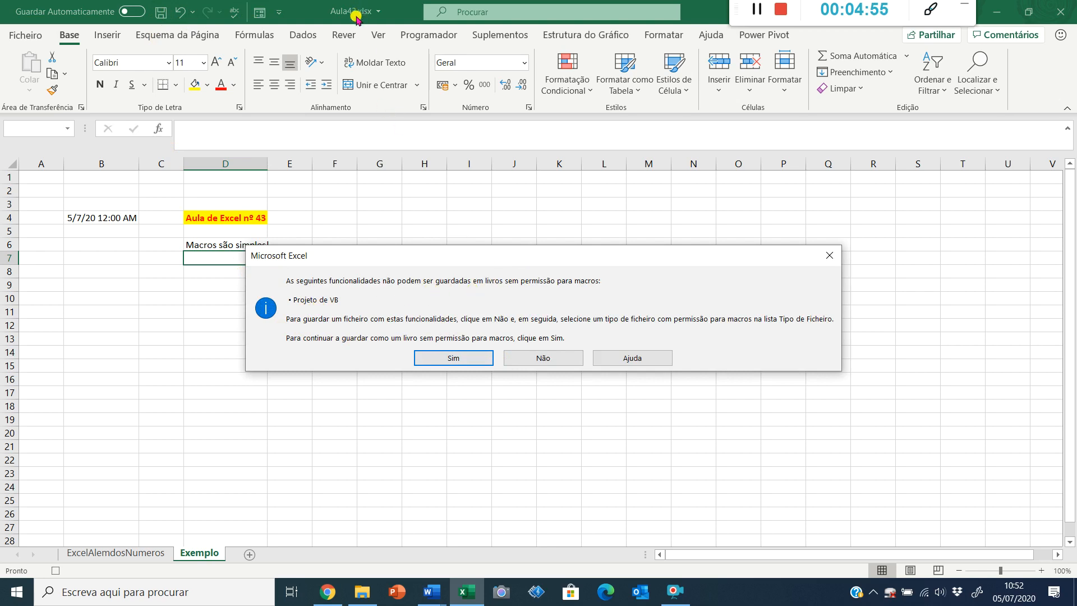
pyautogui.click(571, 363)
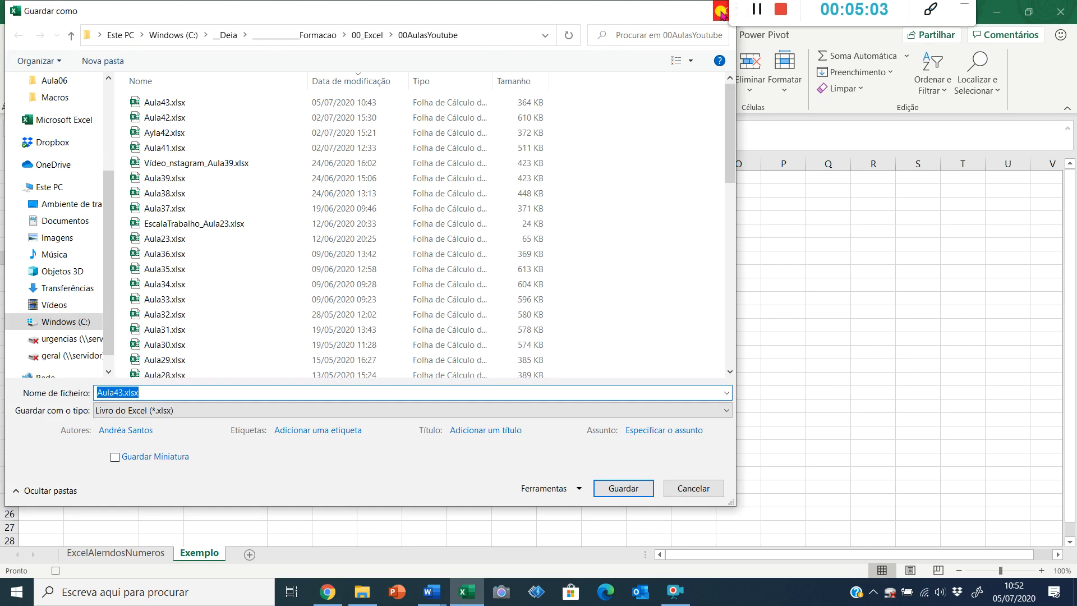
pyautogui.click(156, 411)
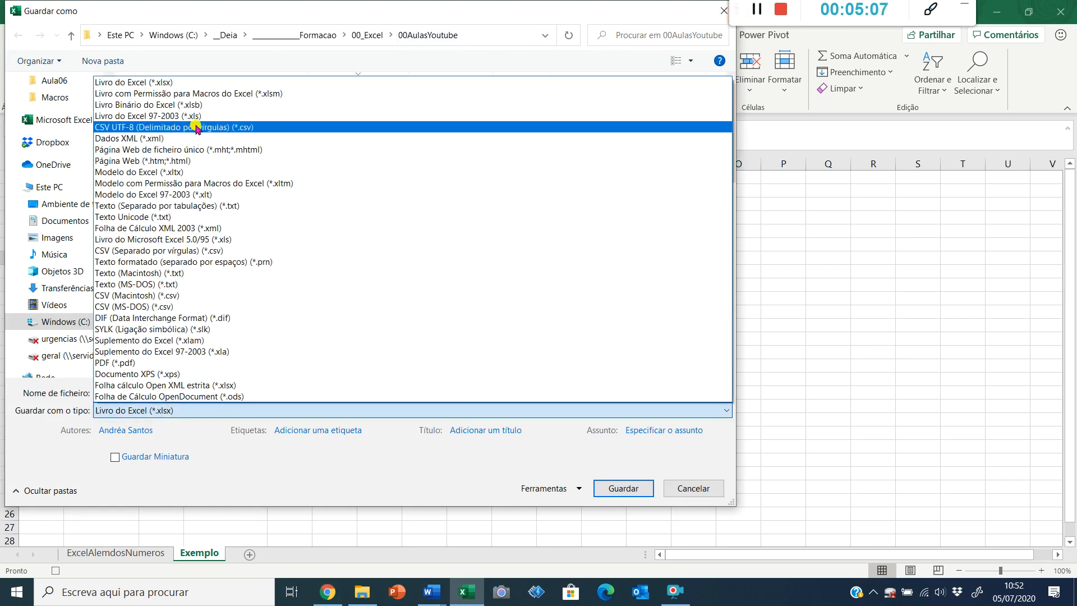
pyautogui.click(273, 94)
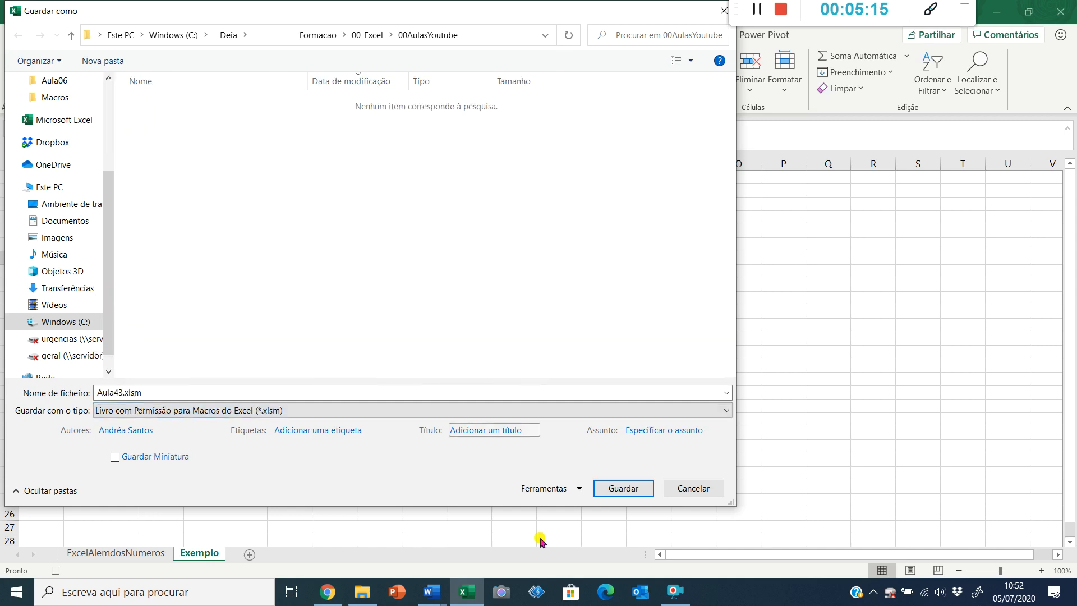
pyautogui.click(620, 488)
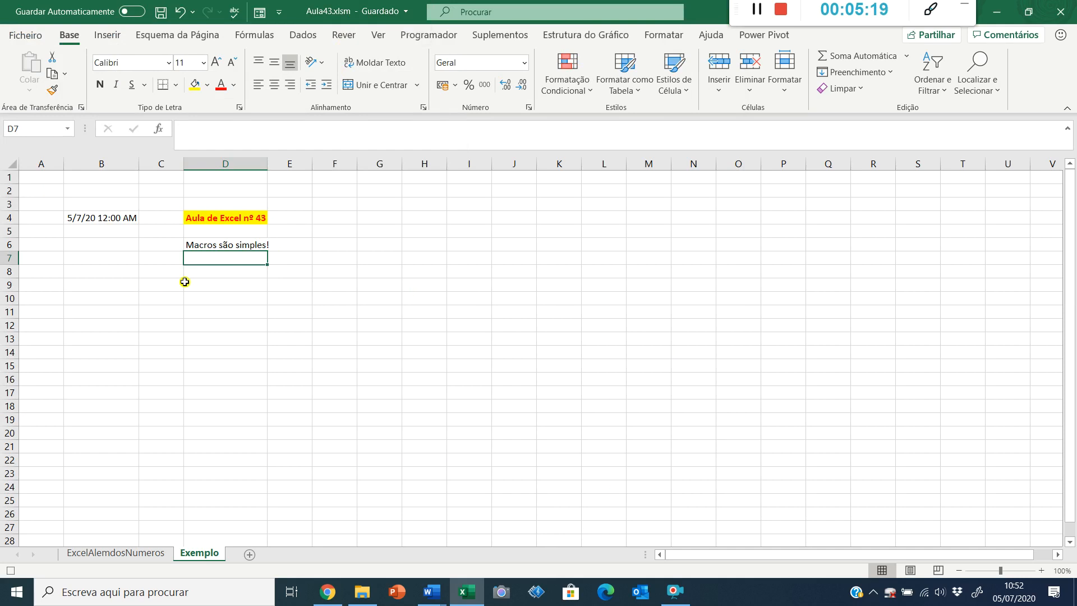
# Print the active sheet with Microsoft Print to PDF as the printer
pyautogui.click(299, 254)
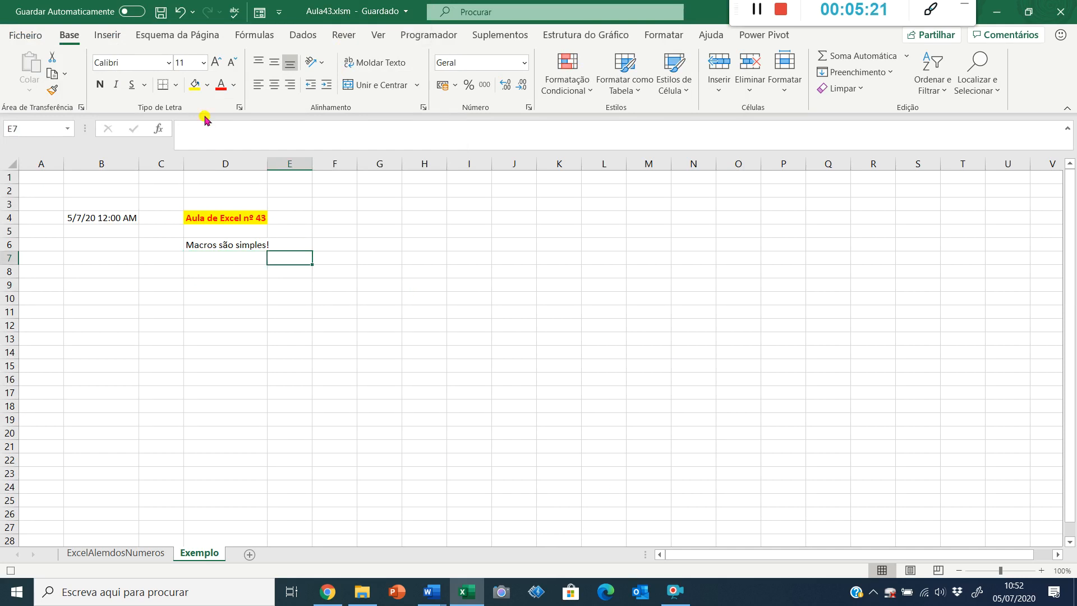
pyautogui.click(415, 35)
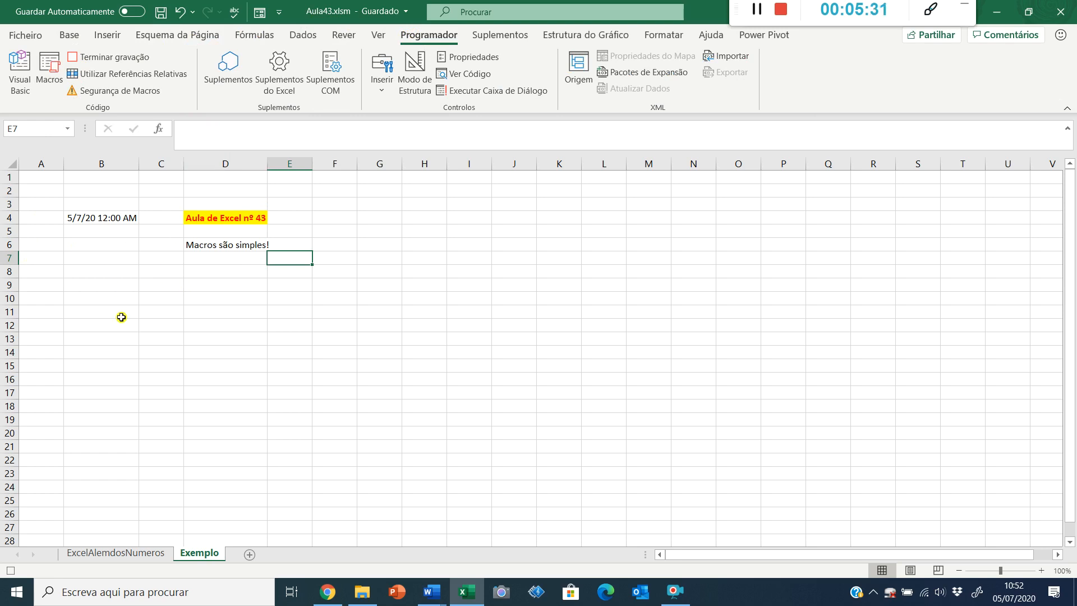
pyautogui.hotkey('ctrl', 'p')
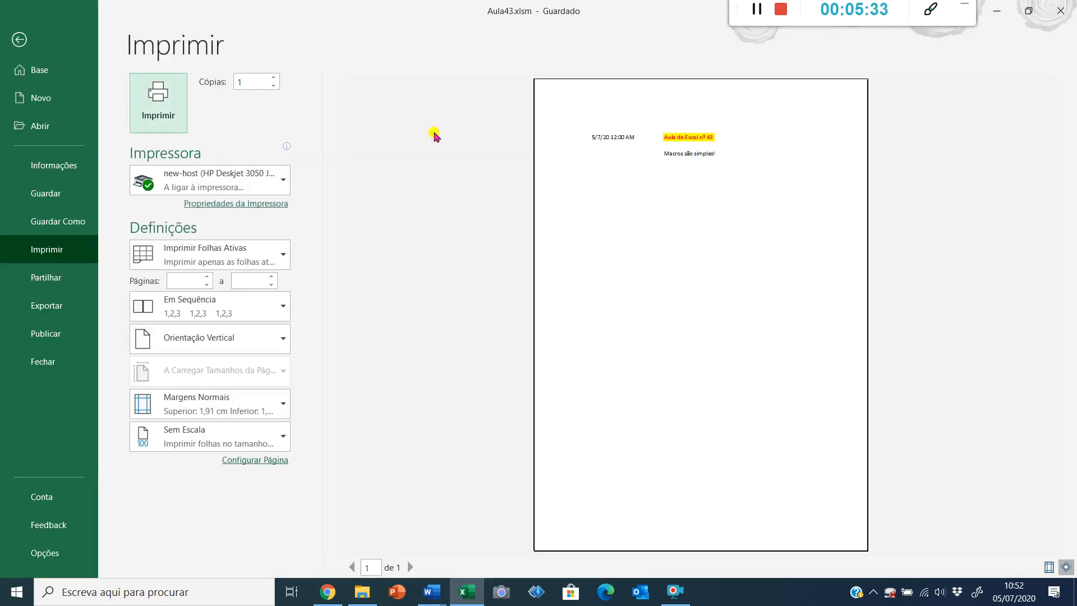
pyautogui.click(186, 179)
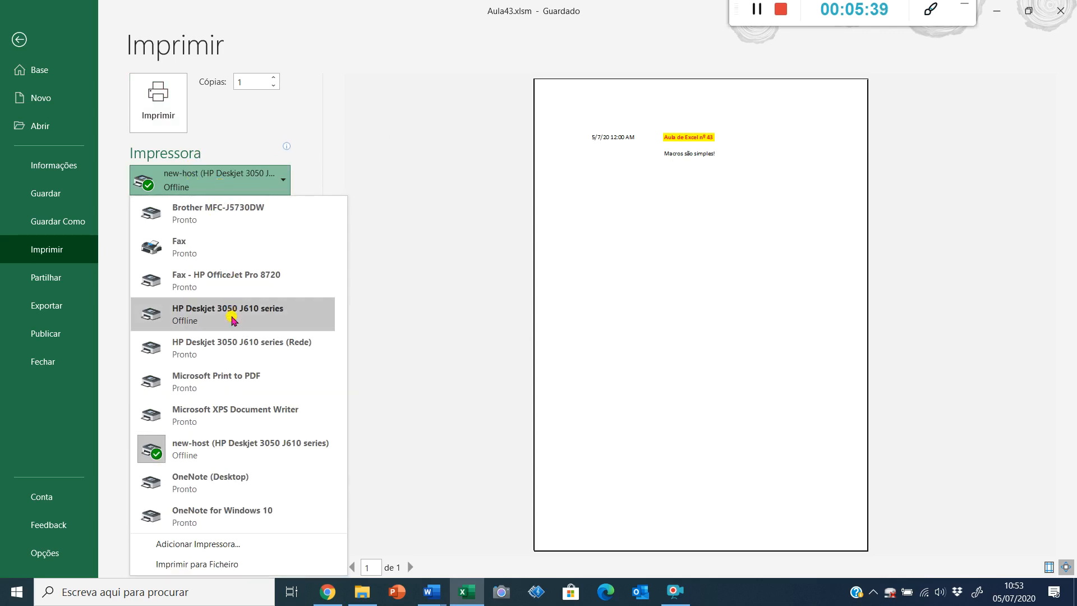
pyautogui.moveTo(233, 319)
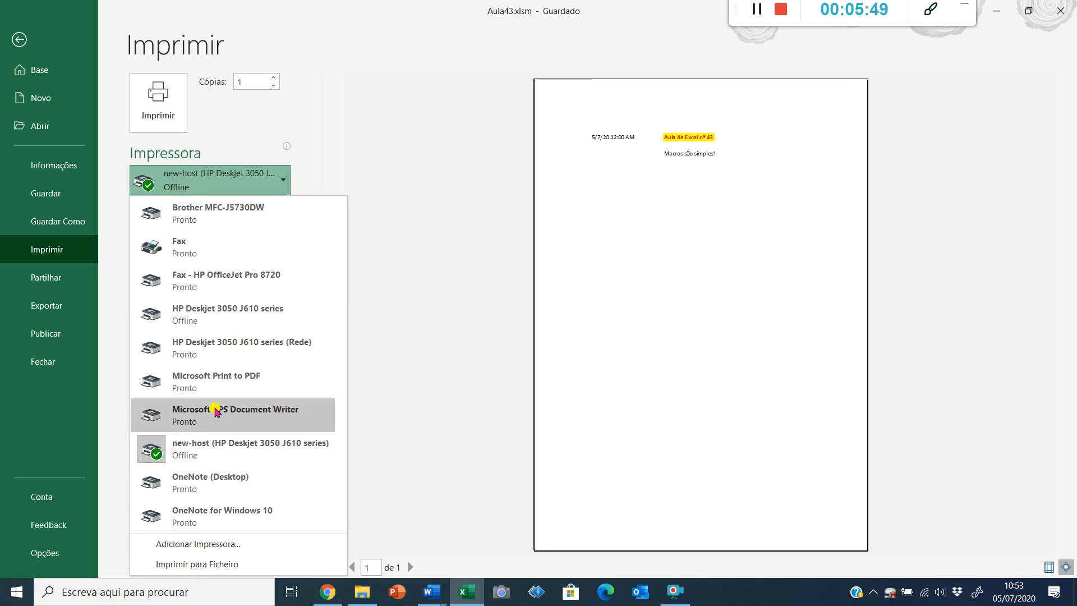
pyautogui.click(221, 380)
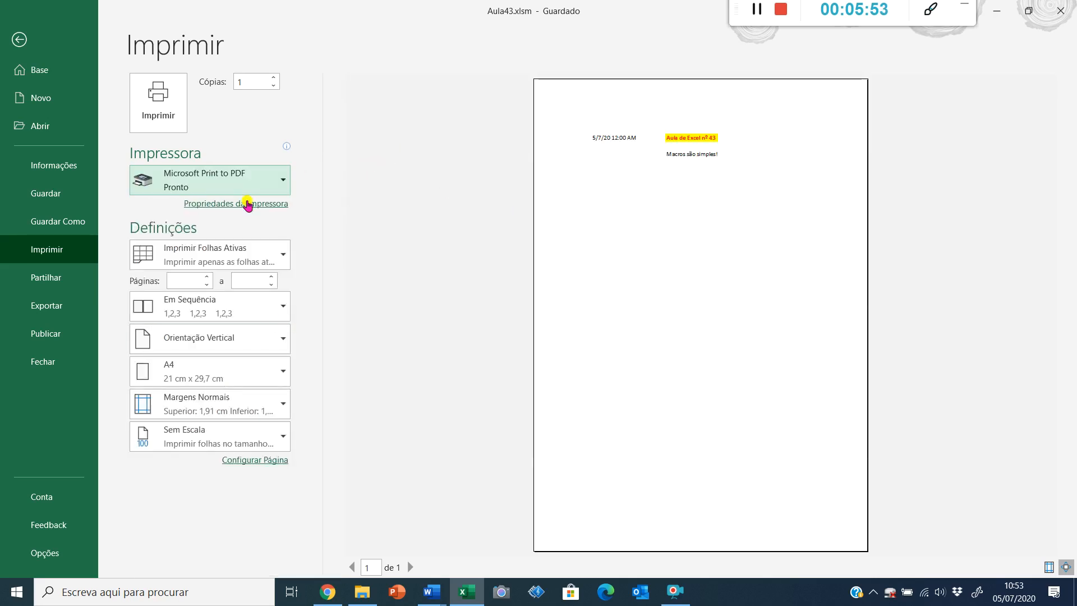
pyautogui.click(157, 112)
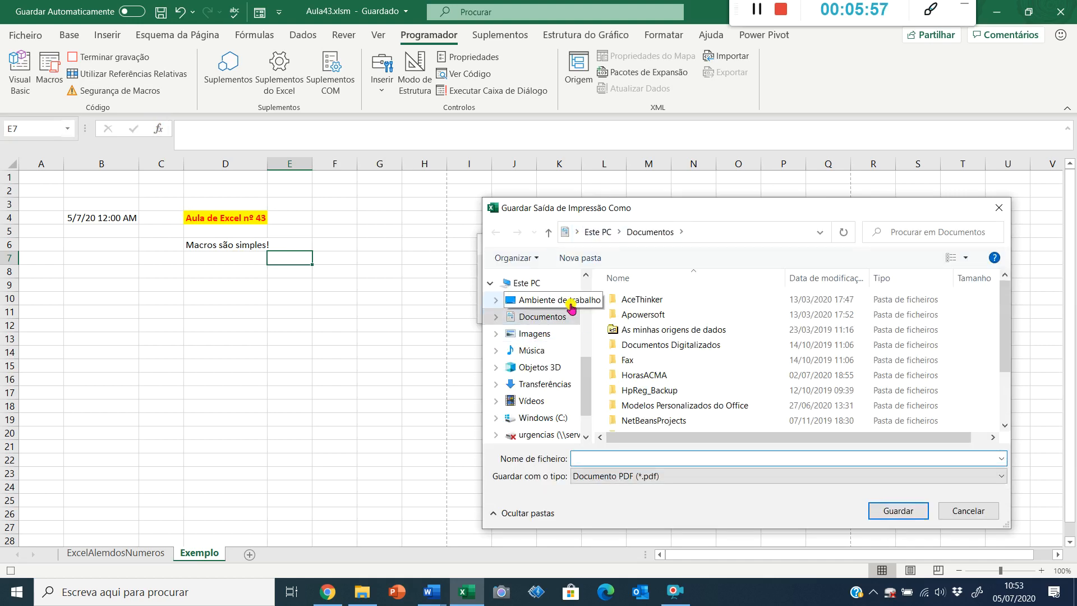
# Save the PDF print output as aula43 in the 00AulasYoutube folder
pyautogui.scroll(3, 571, 314)
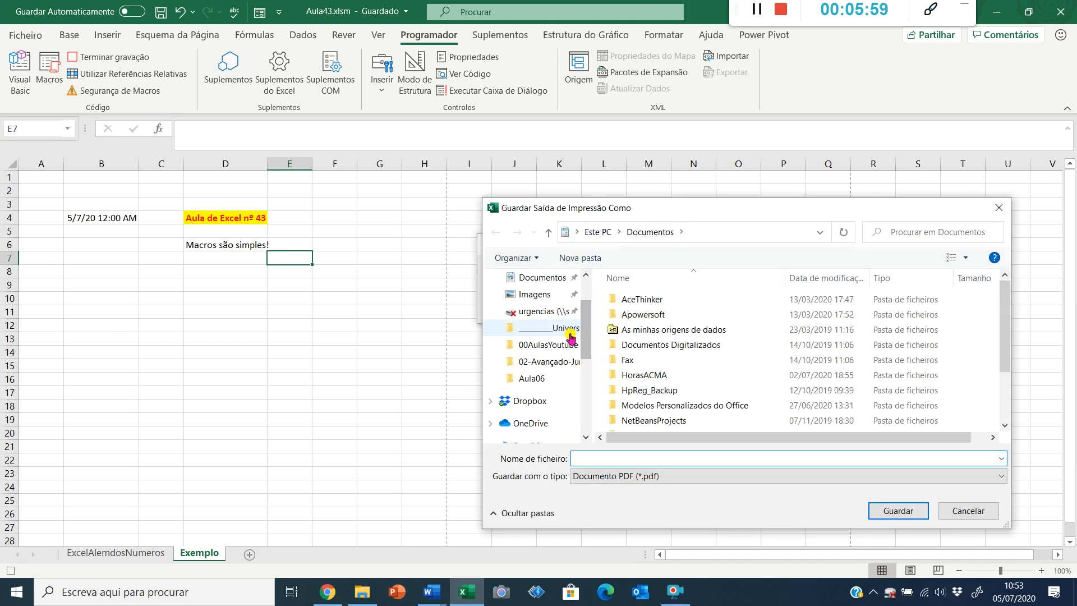
pyautogui.click(559, 344)
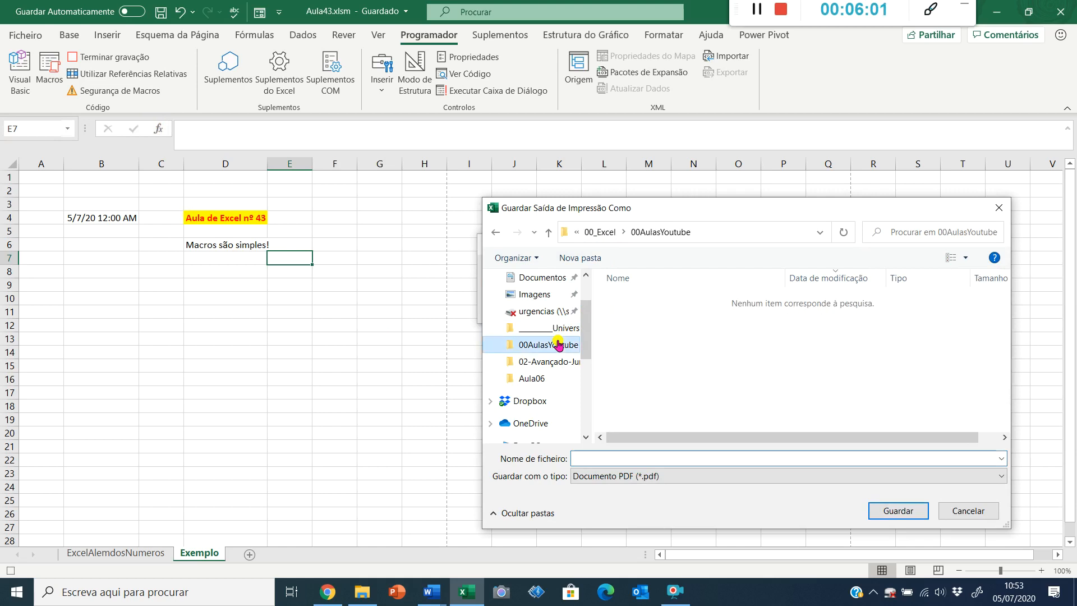
pyautogui.click(592, 458)
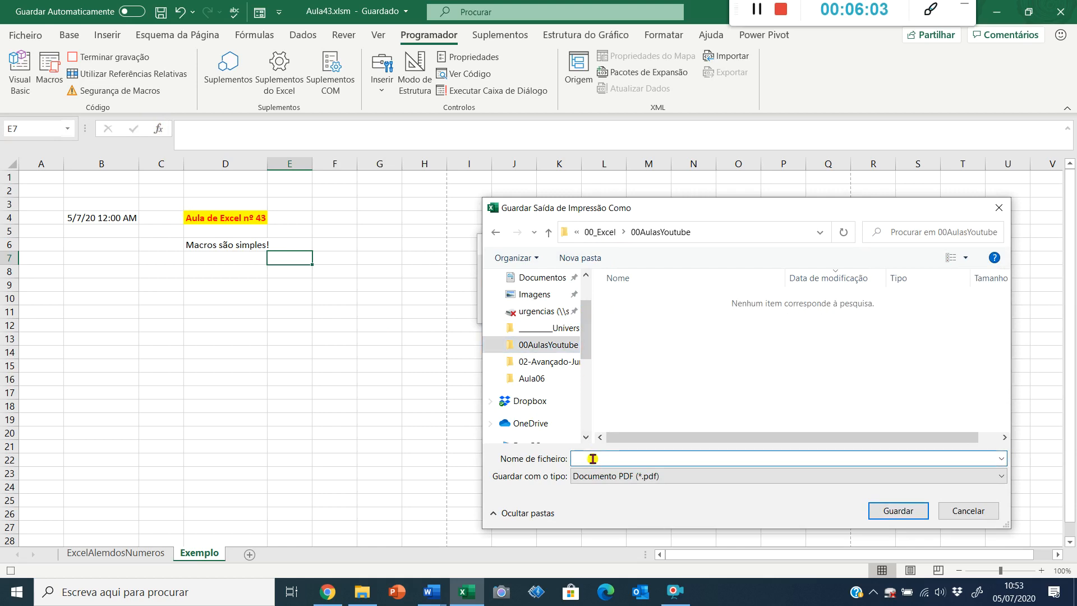
pyautogui.write('aula43')
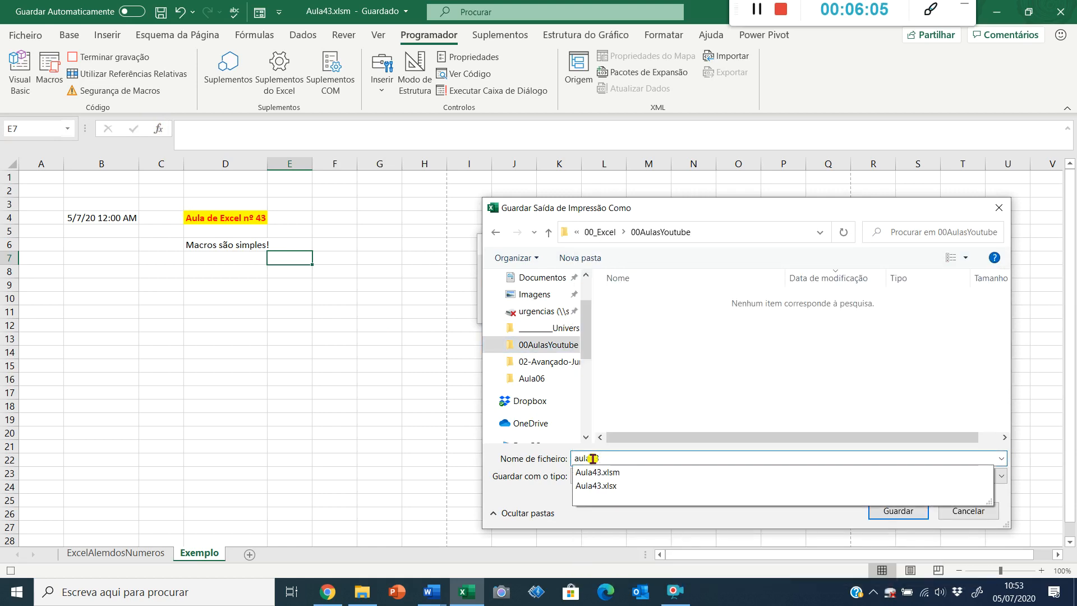
pyautogui.click(901, 510)
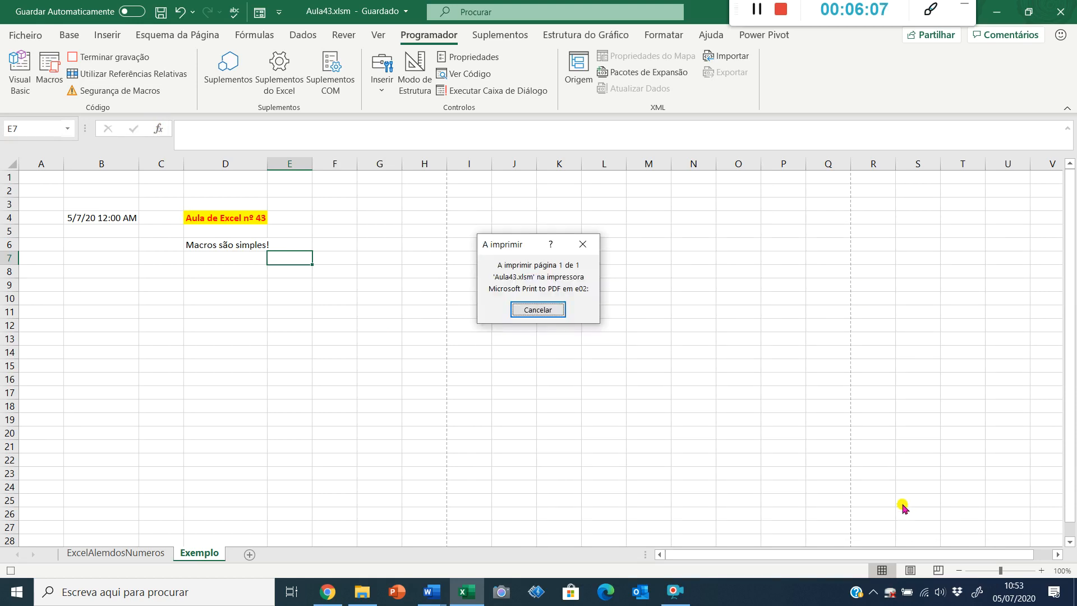
# Stop the macro recording and open the code of the Teste_Inicial macro for editing
pyautogui.click(258, 307)
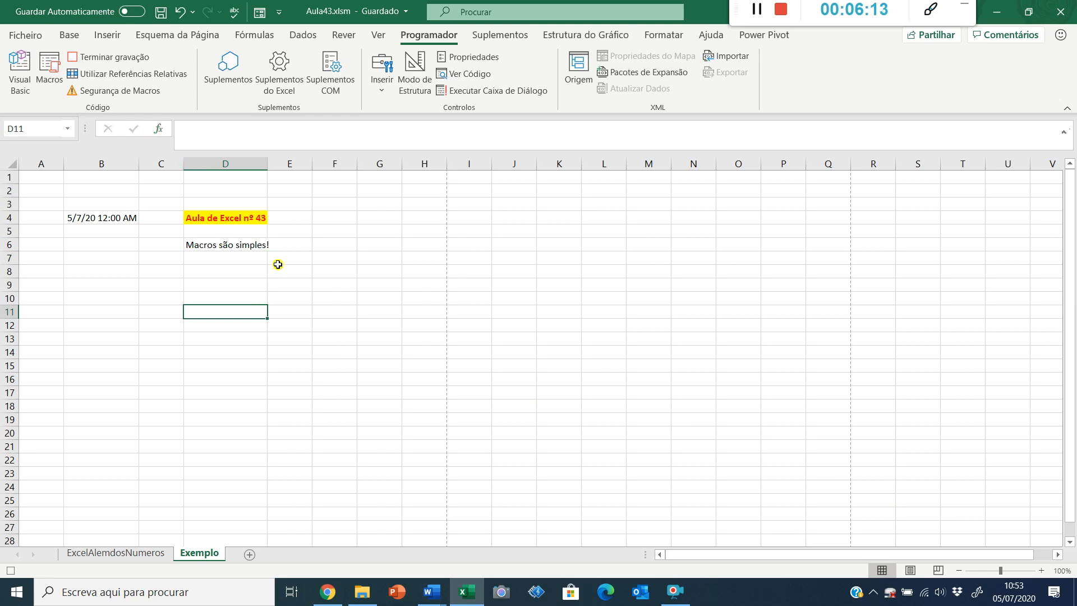
pyautogui.click(95, 59)
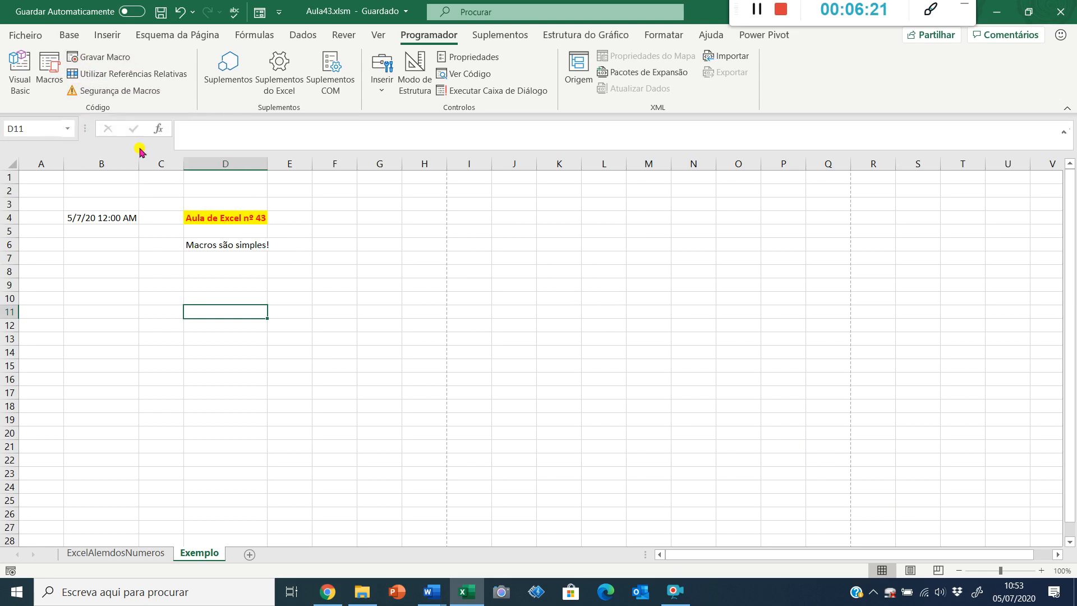
pyautogui.click(48, 78)
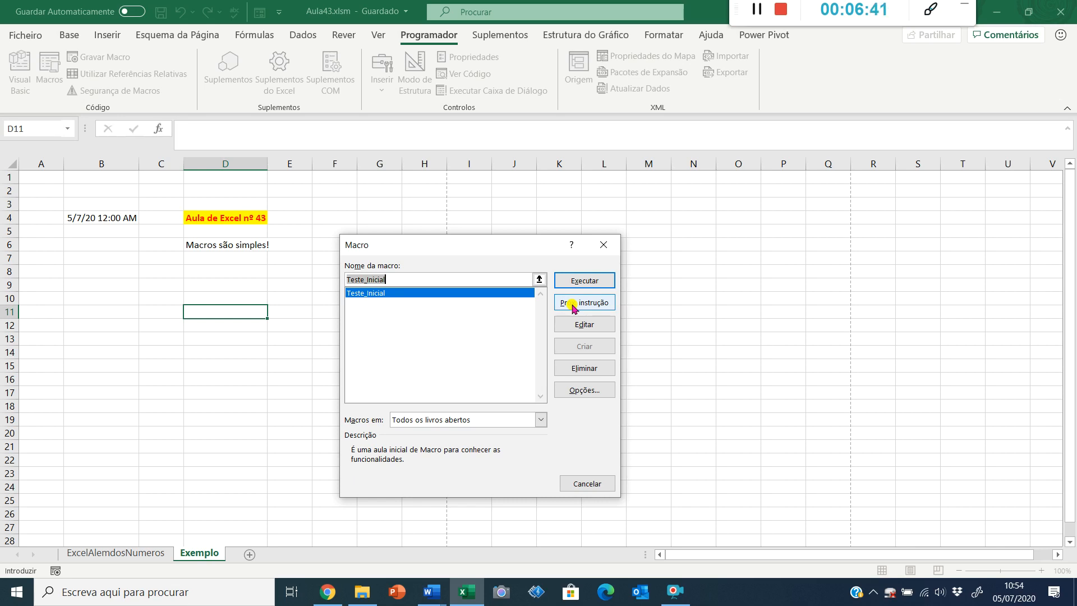
pyautogui.click(573, 327)
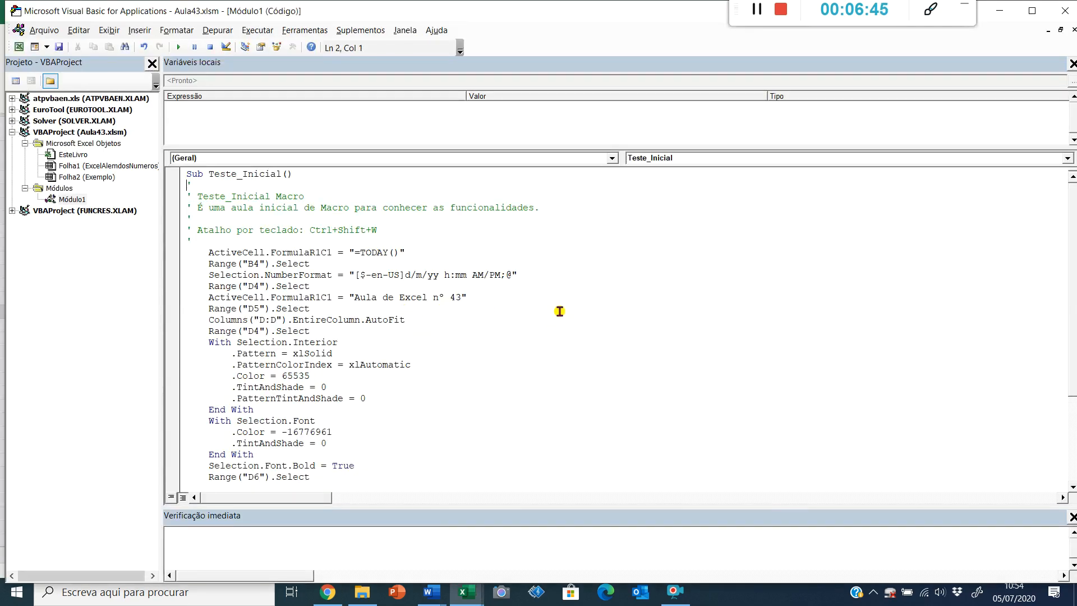
# Review the Teste_Inicial code, examining the Sub line, the description comments, the date formula and the number format
pyautogui.click(220, 175)
pyautogui.hotkey('shift', 'Home')
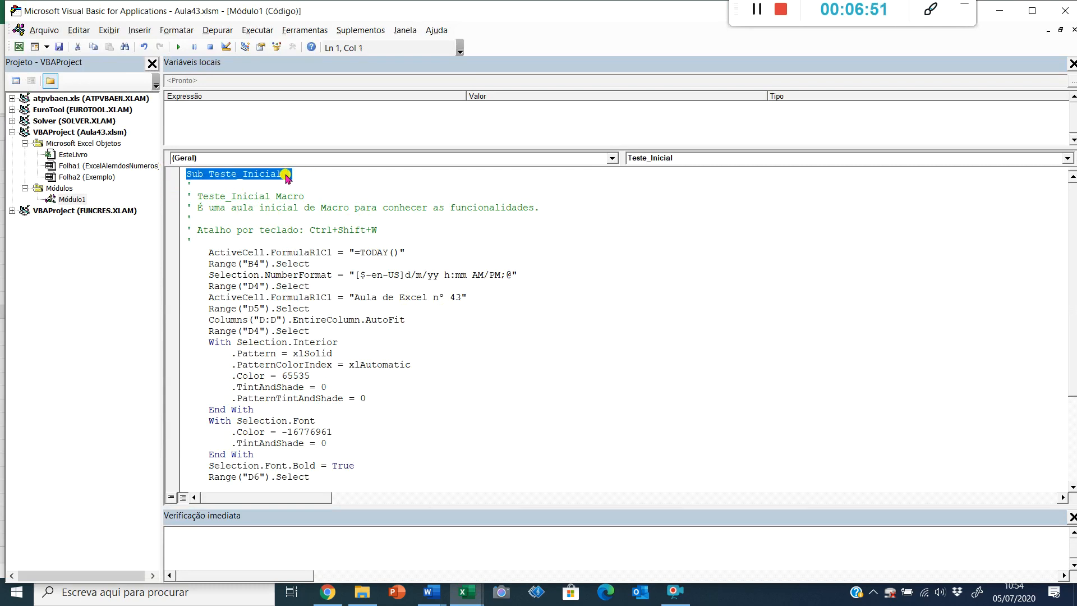
pyautogui.click(205, 197)
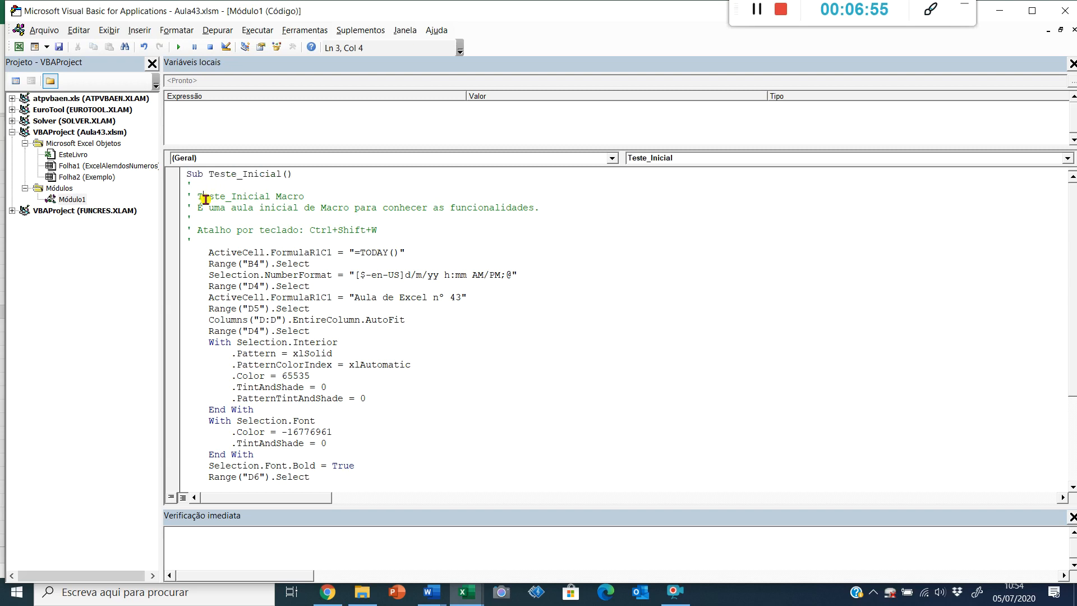
pyautogui.moveTo(191, 194); pyautogui.dragTo(542, 203)
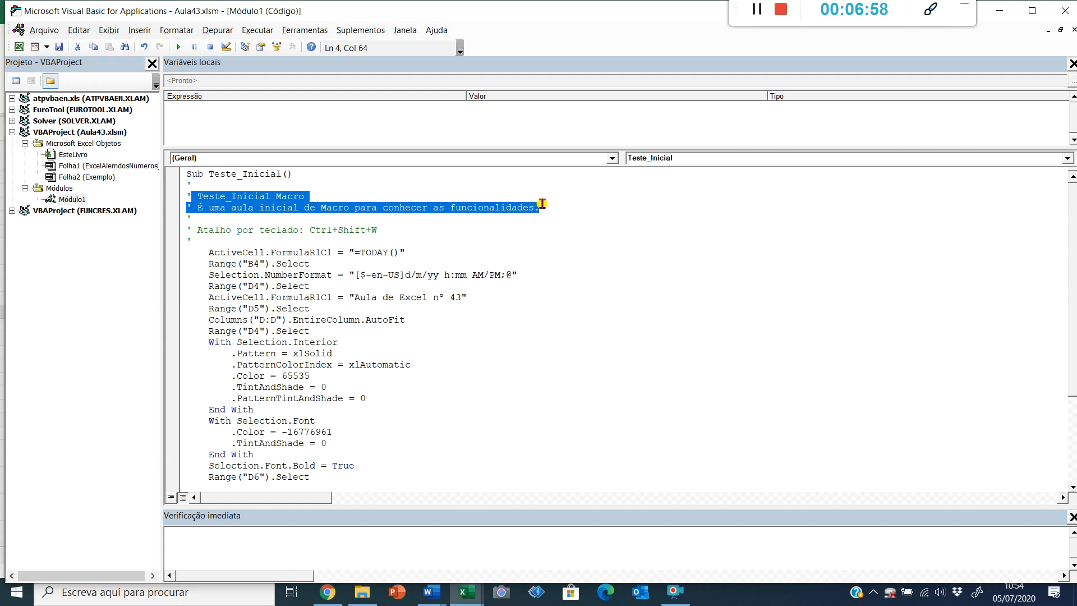
pyautogui.click(507, 208)
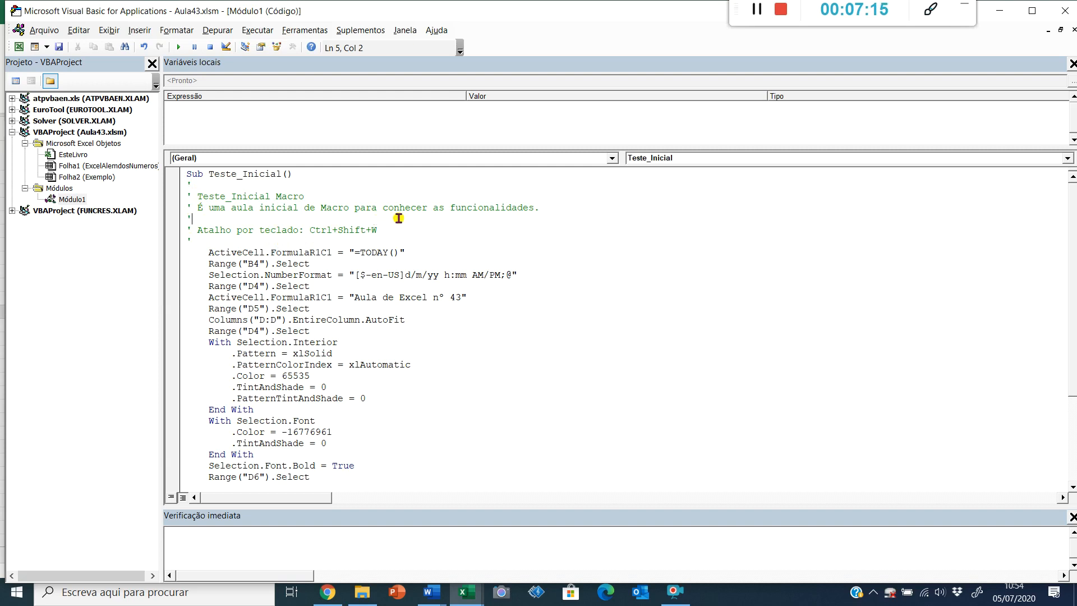
pyautogui.doubleClick(367, 252)
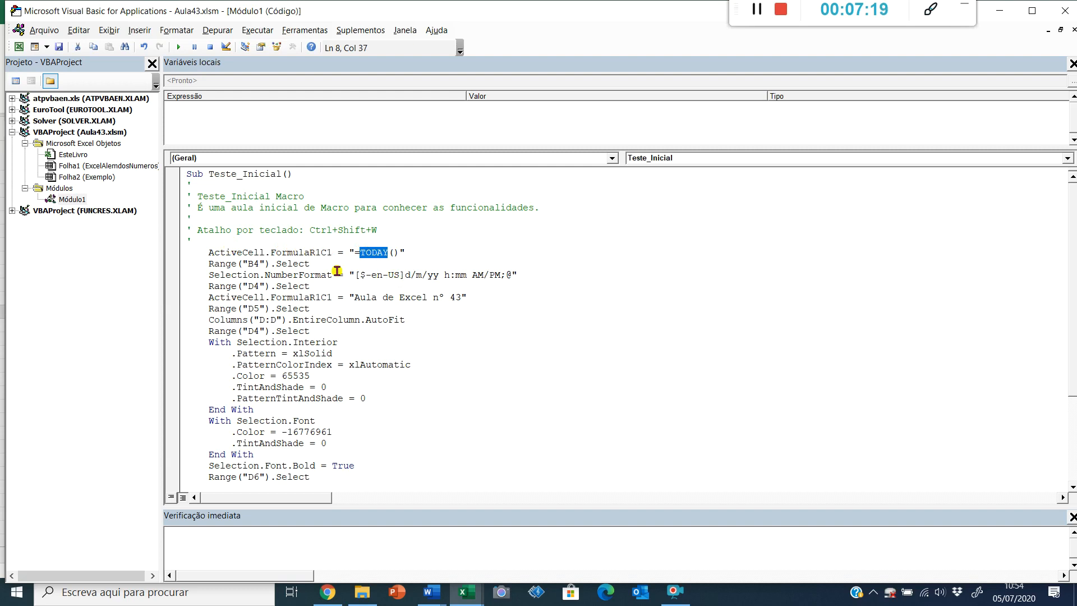
pyautogui.click(434, 275)
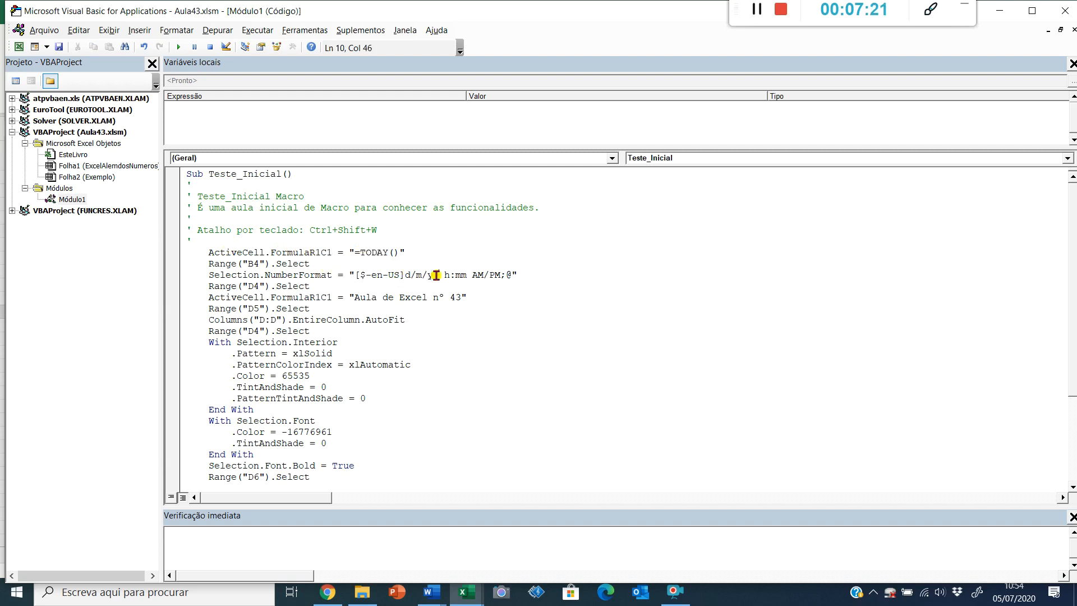
# Change the text string assigned to cell D4 in the macro code to "Aula de Excel nº ALTERADA para 43"
pyautogui.doubleClick(413, 297)
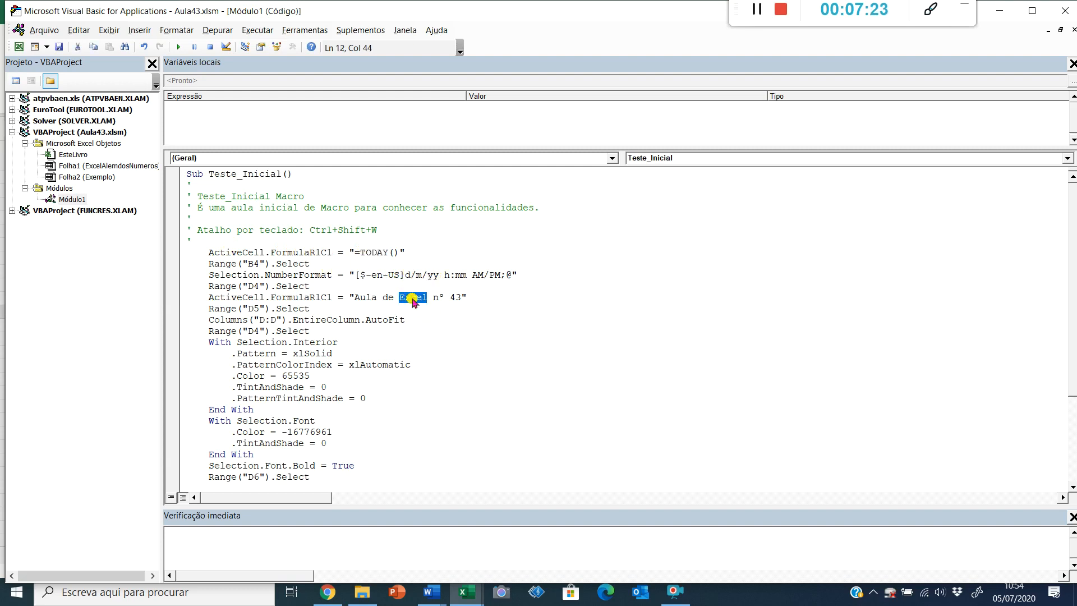
pyautogui.press('Right')
pyautogui.hotkey('shift', 'Right')
pyautogui.hotkey('shift', 'Right')
pyautogui.write('ALT')
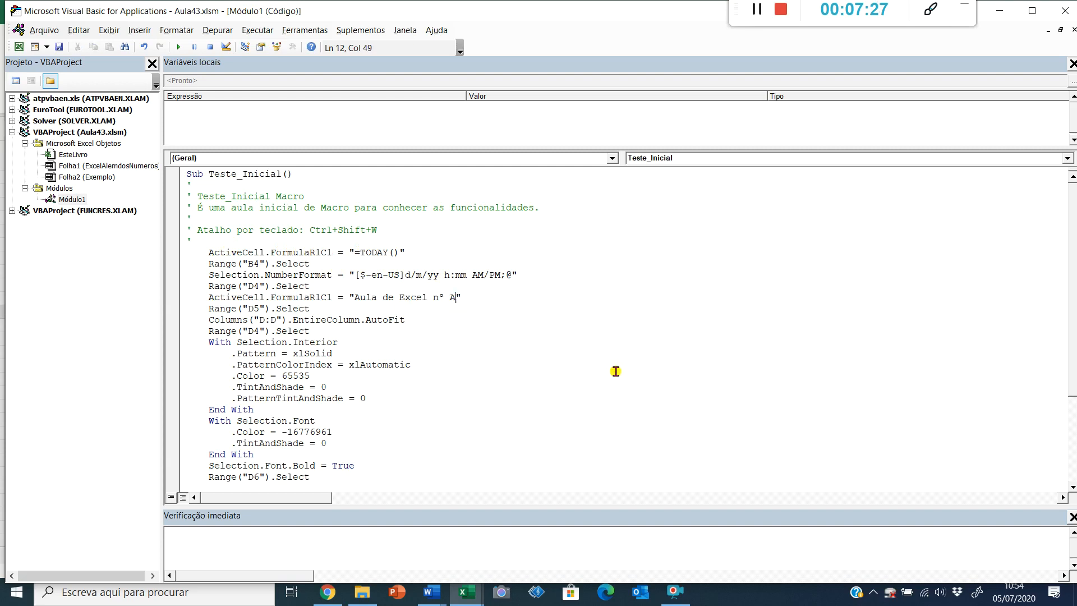
pyautogui.write('ERADA para 43')
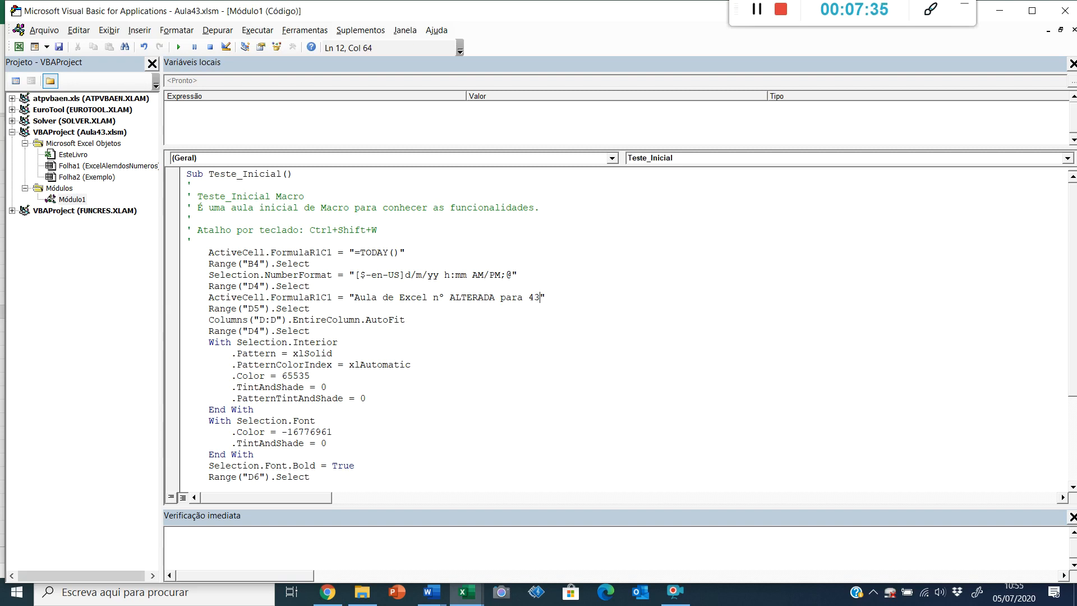
# Change the text string assigned to cell D6 in the macro code to "Macros são MUITO simples!"
pyautogui.scroll(-1, 425, 387)
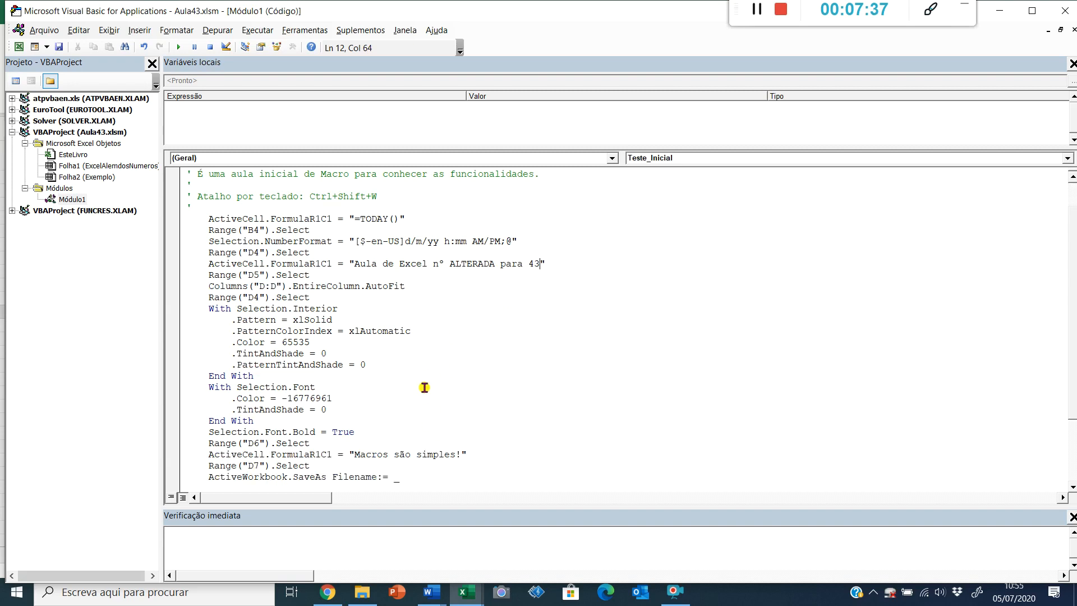
pyautogui.scroll(-1, 425, 387)
pyautogui.click(387, 421)
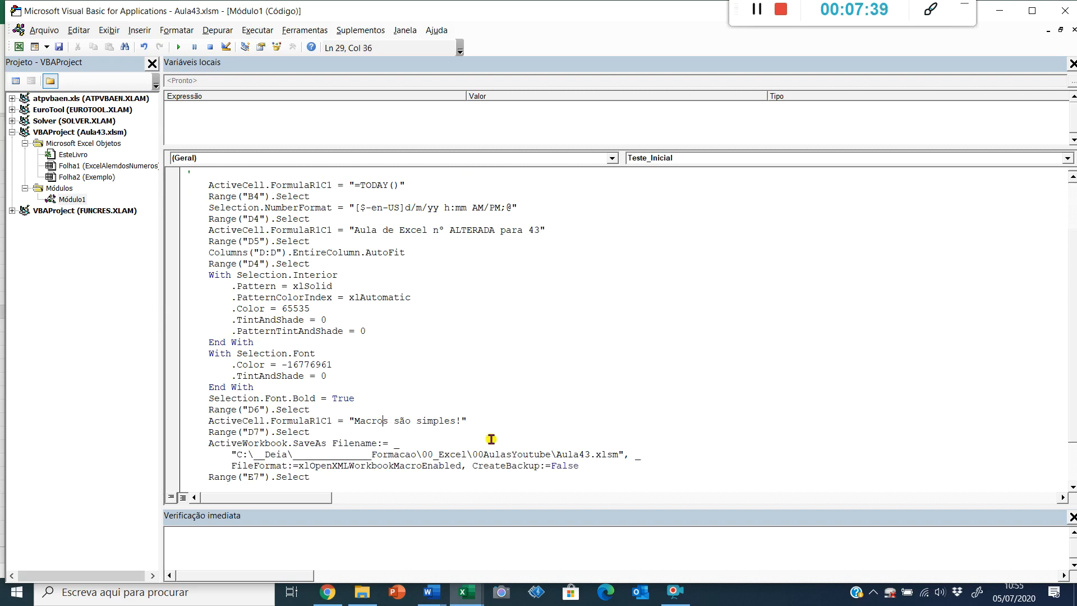
pyautogui.write('MUITO')
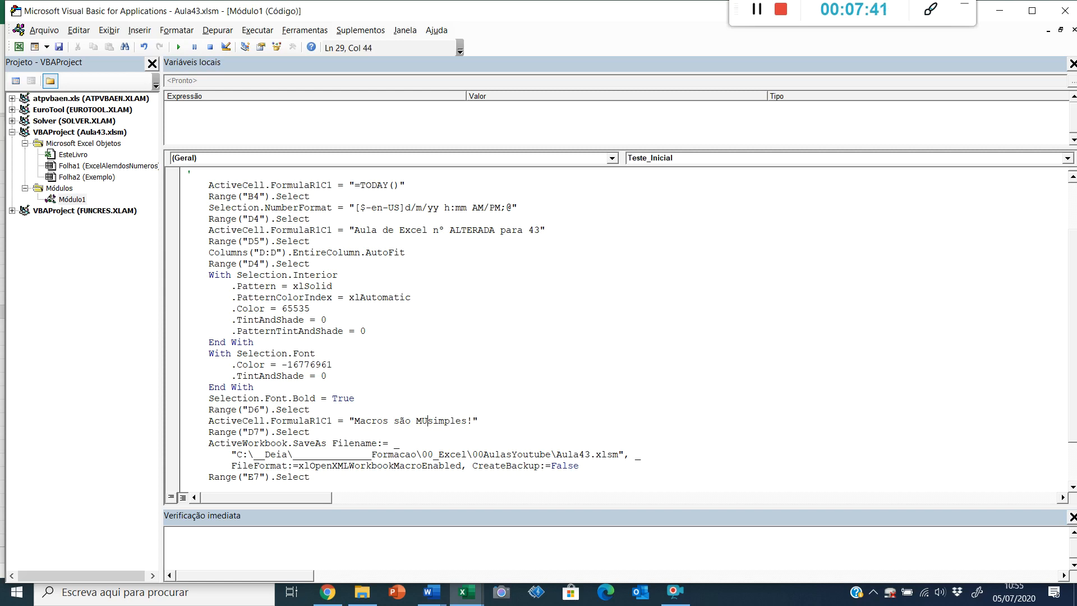
# Change the file name in the macro's SaveAs path to Aula43_nova.xlsm
pyautogui.scroll(-1, 504, 426)
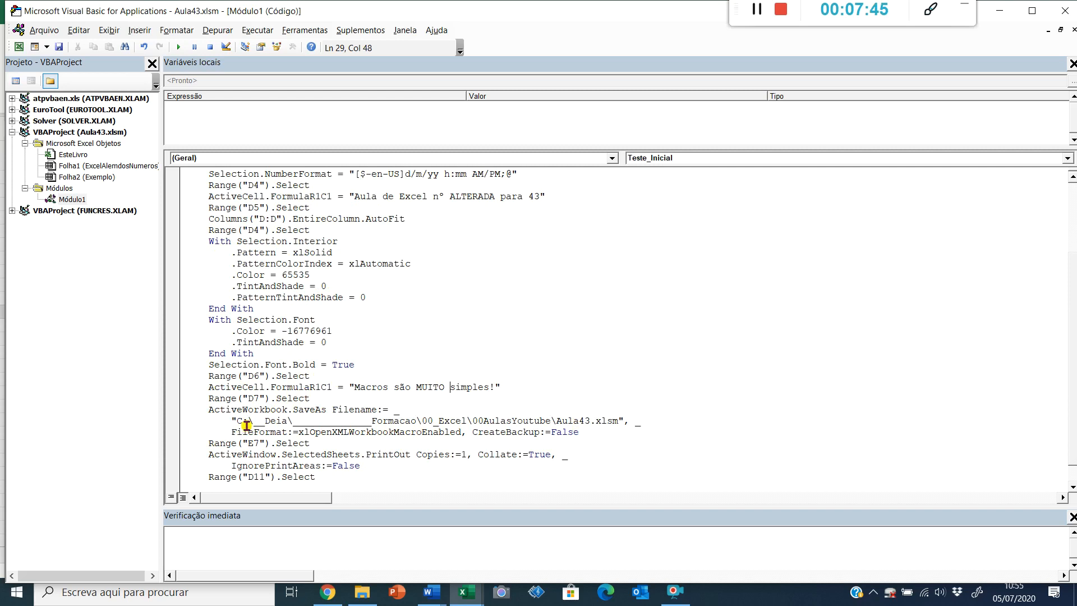
pyautogui.click(584, 421)
pyautogui.write('nova')
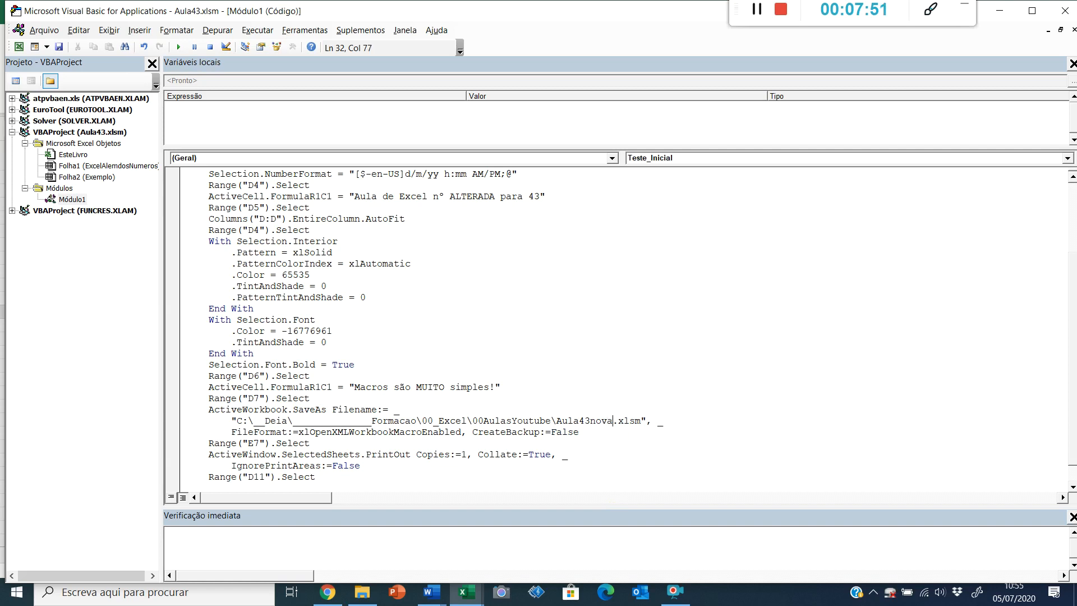
pyautogui.write('_')
# Review the edited macro code, examining the print lines and the Color value of the cell's interior fill
pyautogui.scroll(-1, 709, 380)
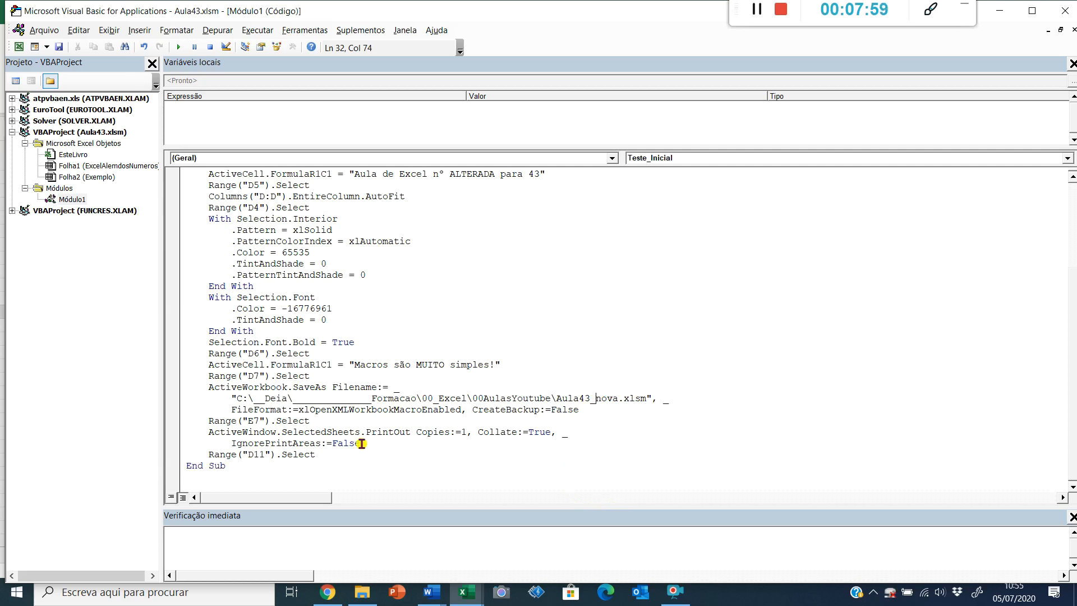
pyautogui.scroll(3, 362, 446)
pyautogui.scroll(-3, 364, 410)
pyautogui.scroll(3, 343, 366)
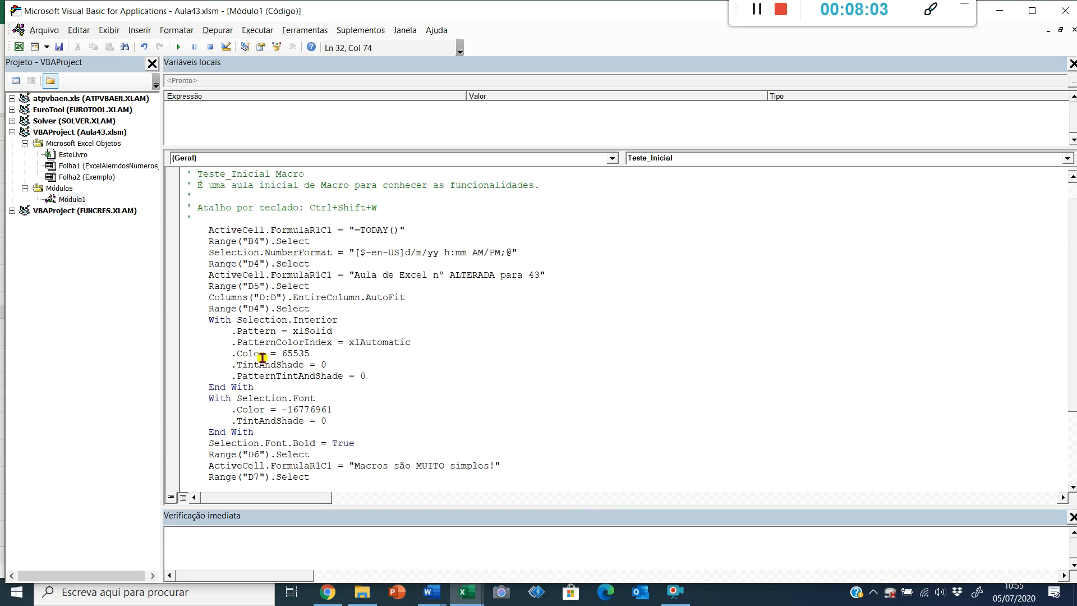
pyautogui.doubleClick(254, 353)
pyautogui.doubleClick(292, 354)
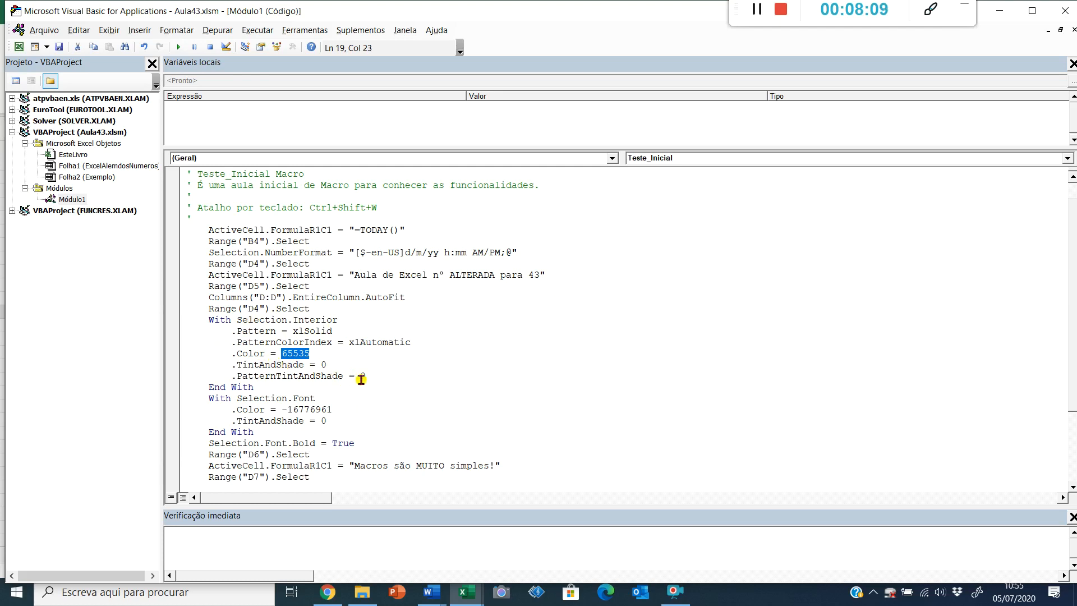
pyautogui.scroll(1, 397, 375)
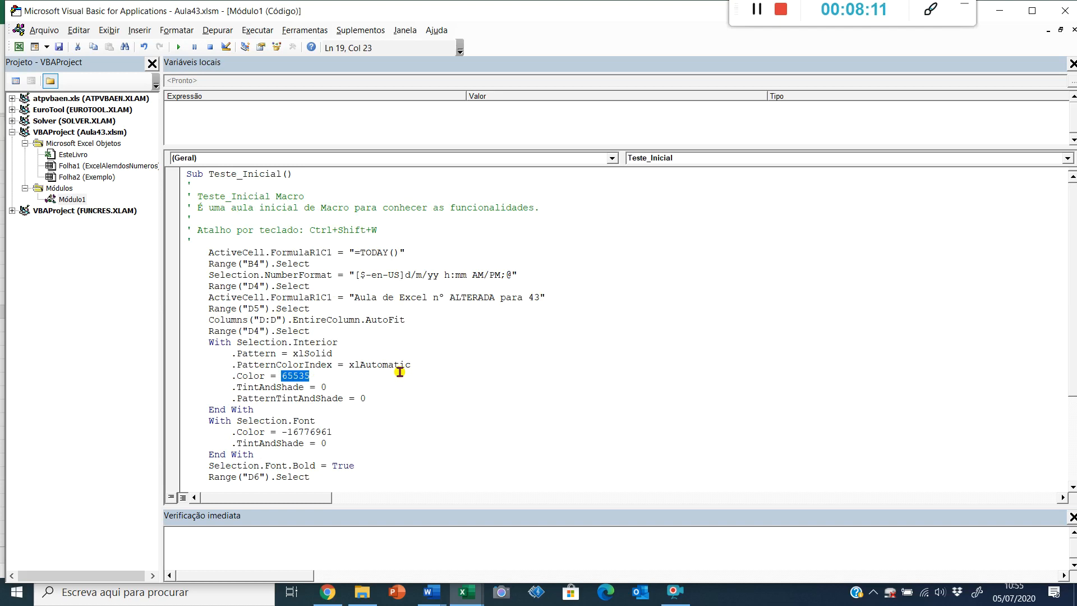
pyautogui.scroll(-3, 400, 370)
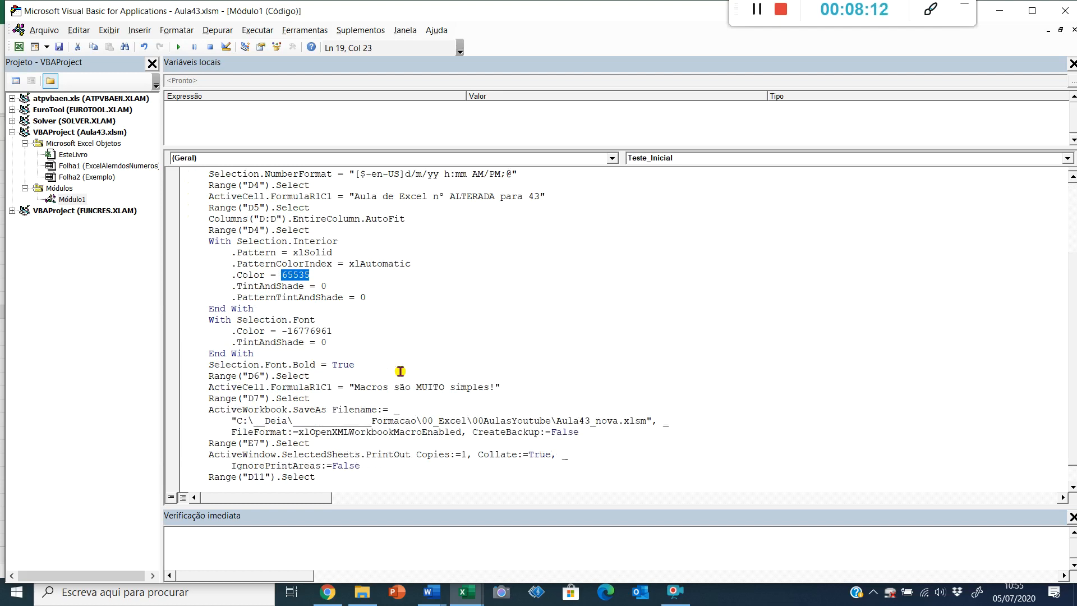
# Close the VBA editor and clear the contents and formatting of A1:F23 by filling from empty cell A1
pyautogui.click(1066, 13)
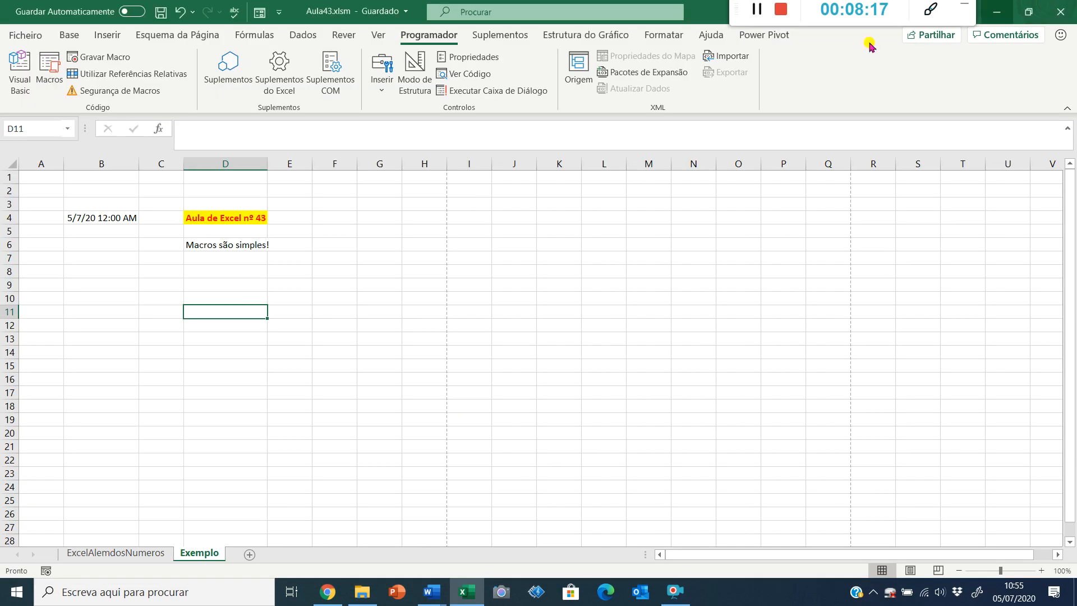
pyautogui.click(51, 182)
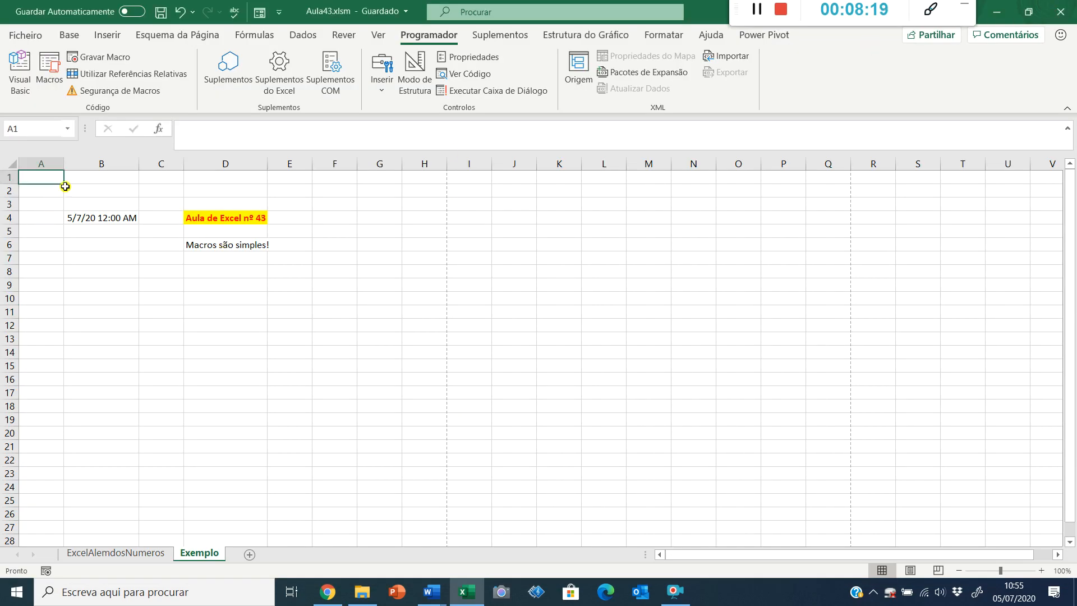
pyautogui.moveTo(65, 184); pyautogui.dragTo(349, 479)
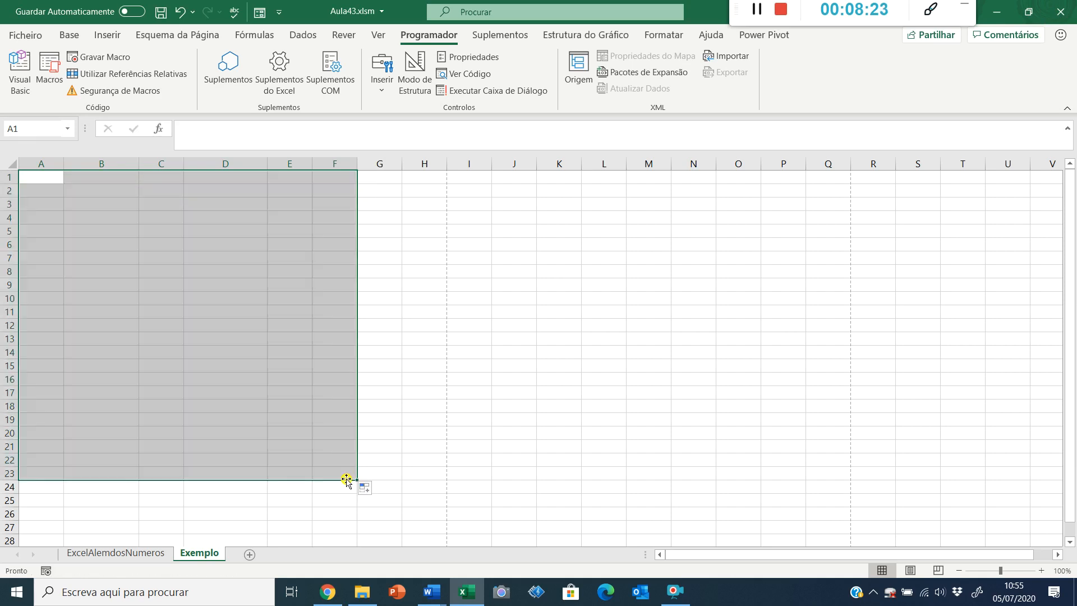
pyautogui.click(80, 312)
# Narrow all columns of the Exemplo sheet to the same width
pyautogui.click(11, 164)
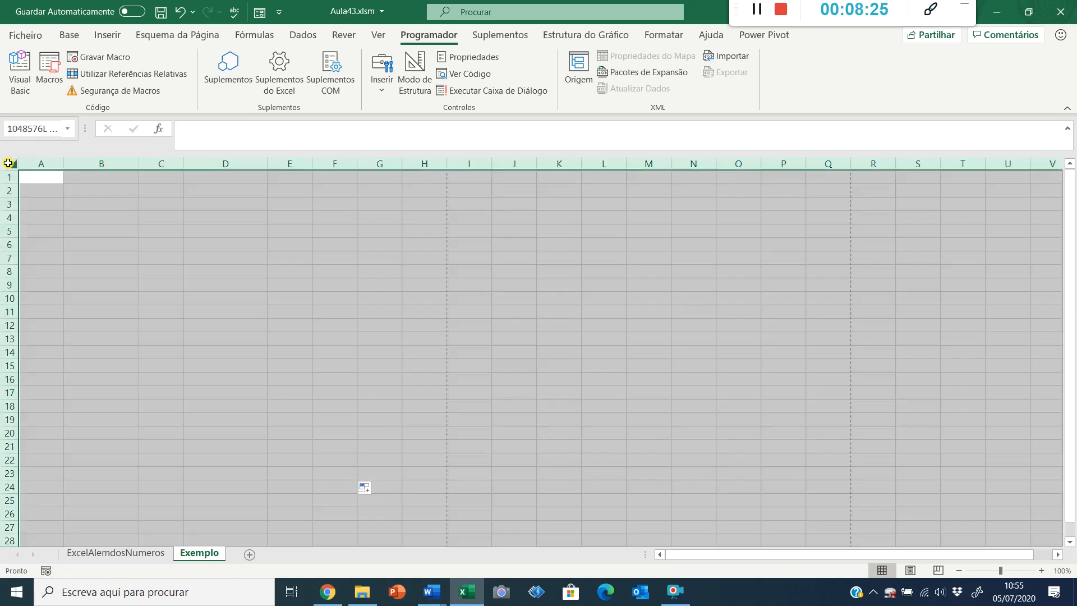
pyautogui.moveTo(137, 164); pyautogui.dragTo(97, 164)
pyautogui.click(80, 188)
# Run the Teste_Inicial macro with F4 as the active cell
pyautogui.click(193, 219)
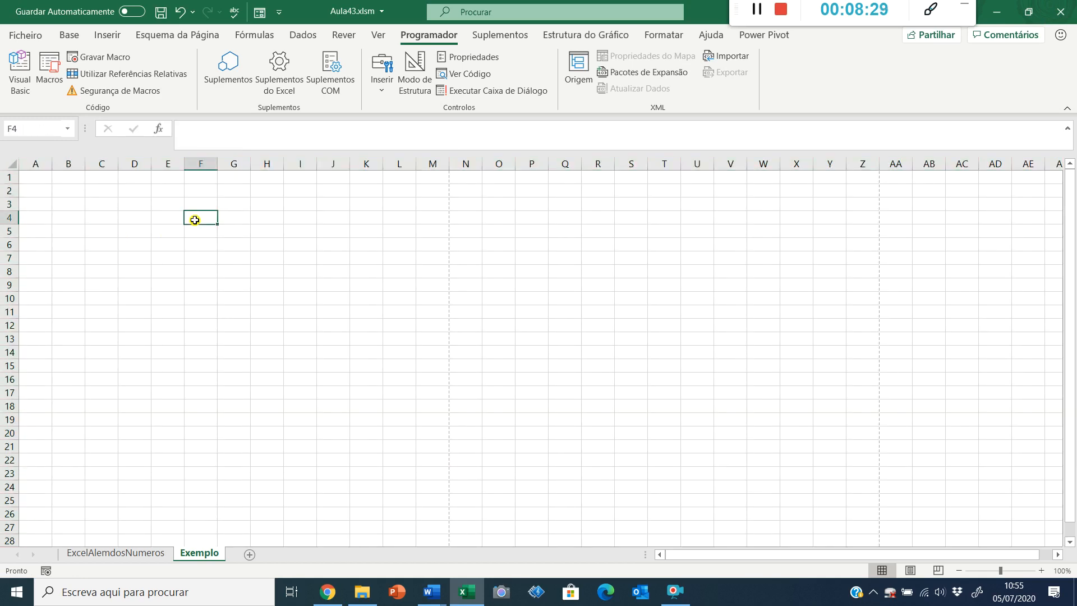
pyautogui.click(48, 70)
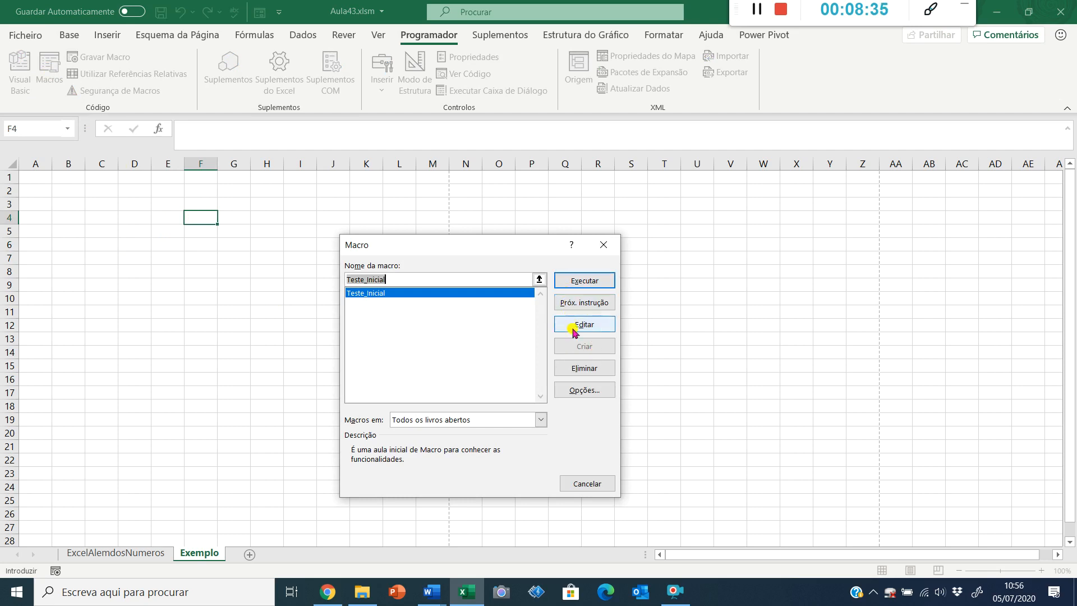
pyautogui.click(581, 282)
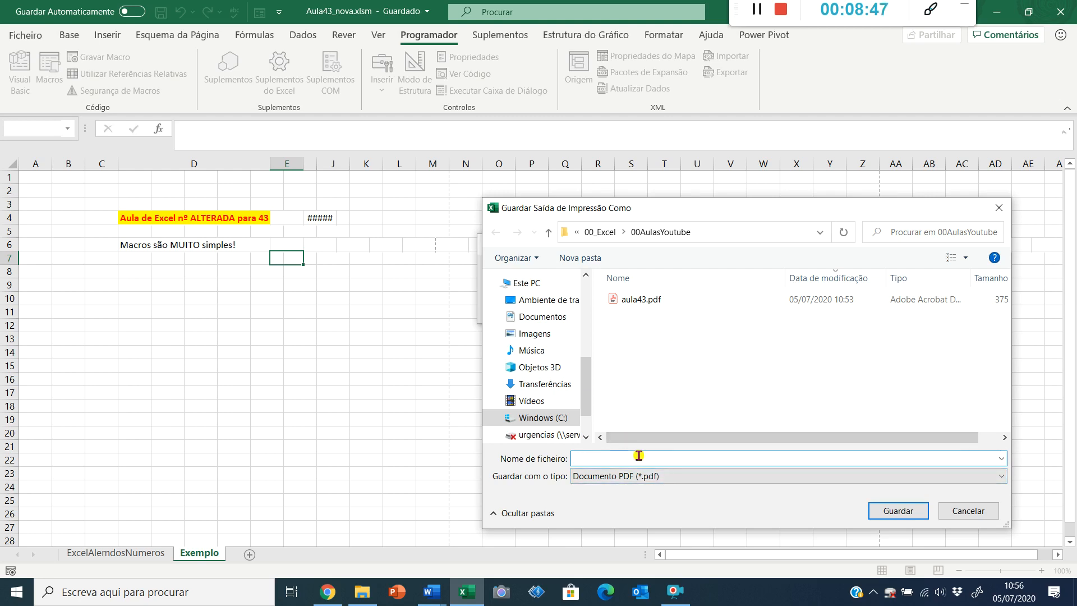
# Save the macro's PDF print output as aula43_novo2 in the 00AulasYoutube folder
pyautogui.write('aula')
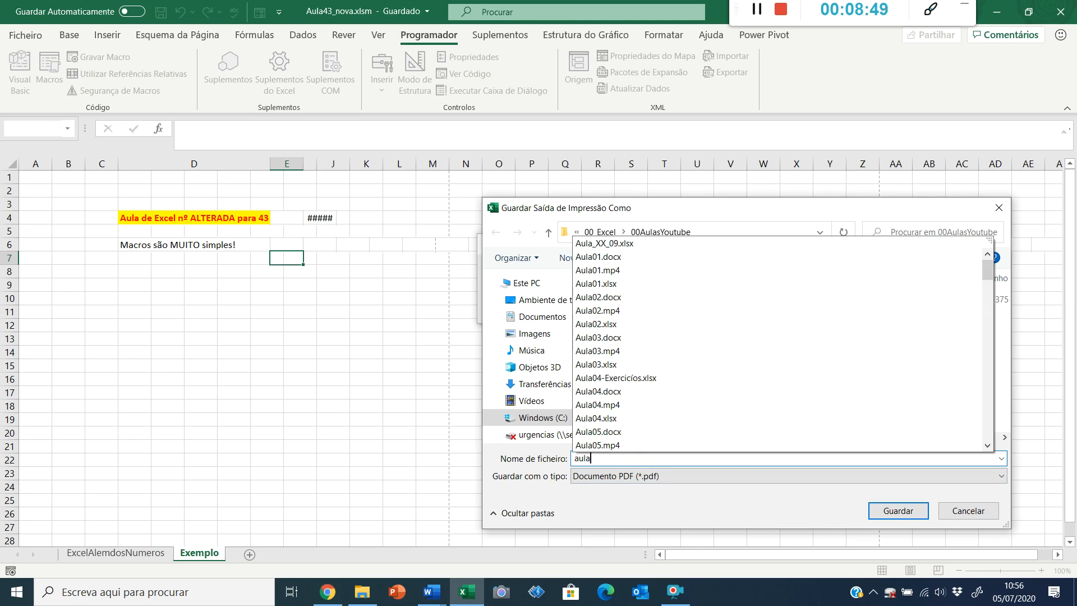
pyautogui.write('43_')
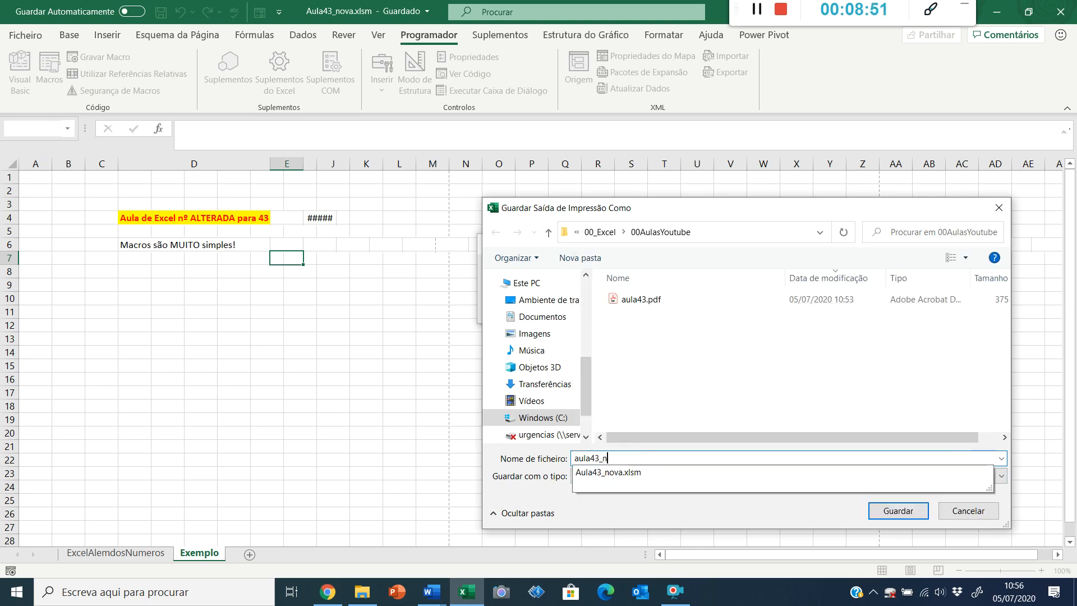
pyautogui.write('novo2')
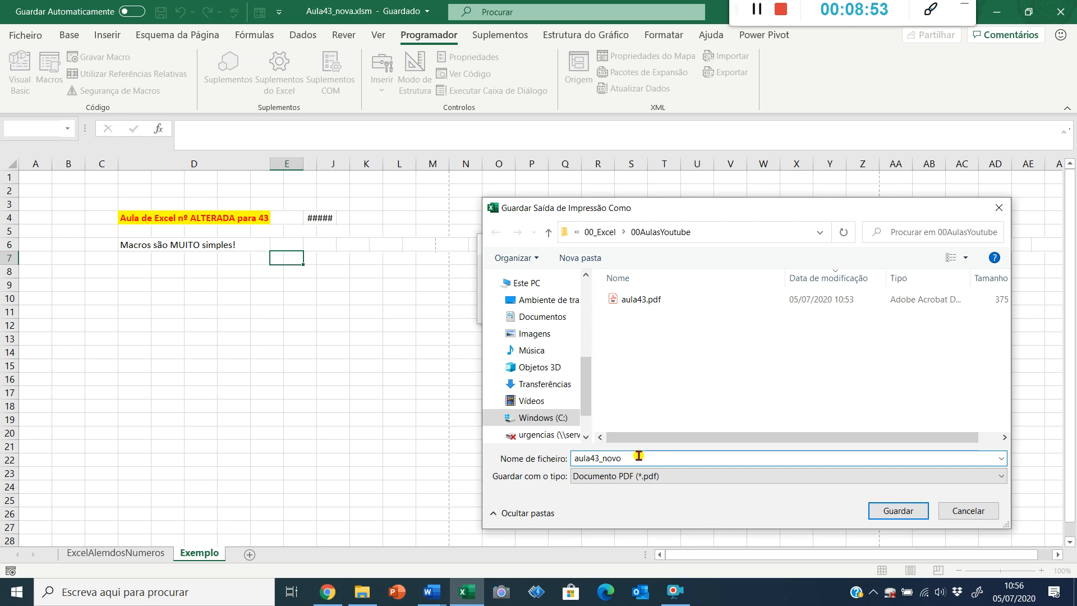
pyautogui.click(878, 510)
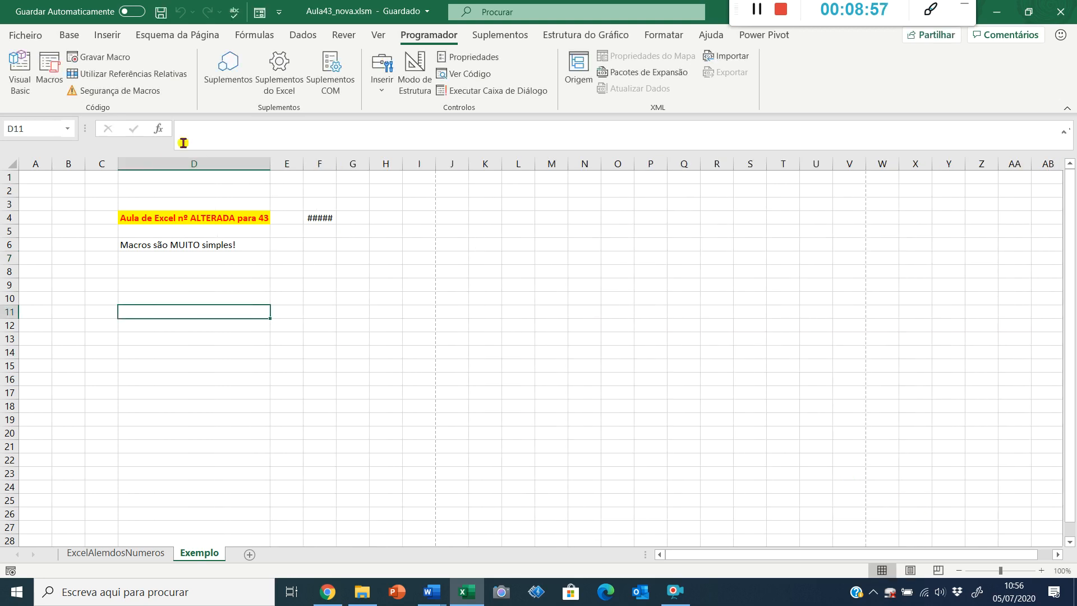
# AutoFit the width of column F and select the date cell F4 to check its formula
pyautogui.doubleClick(337, 164)
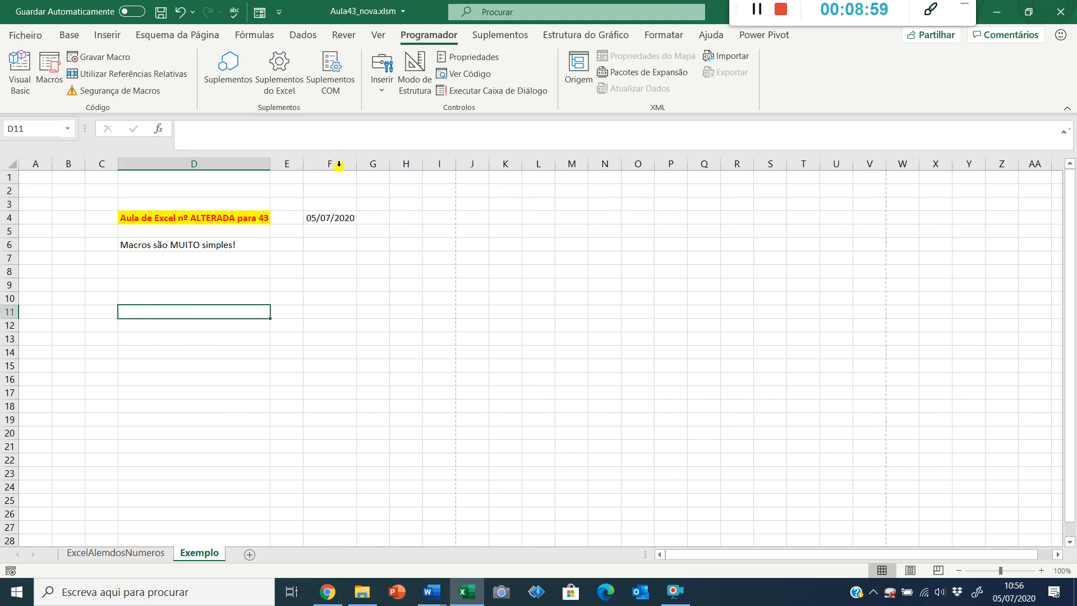
pyautogui.click(328, 217)
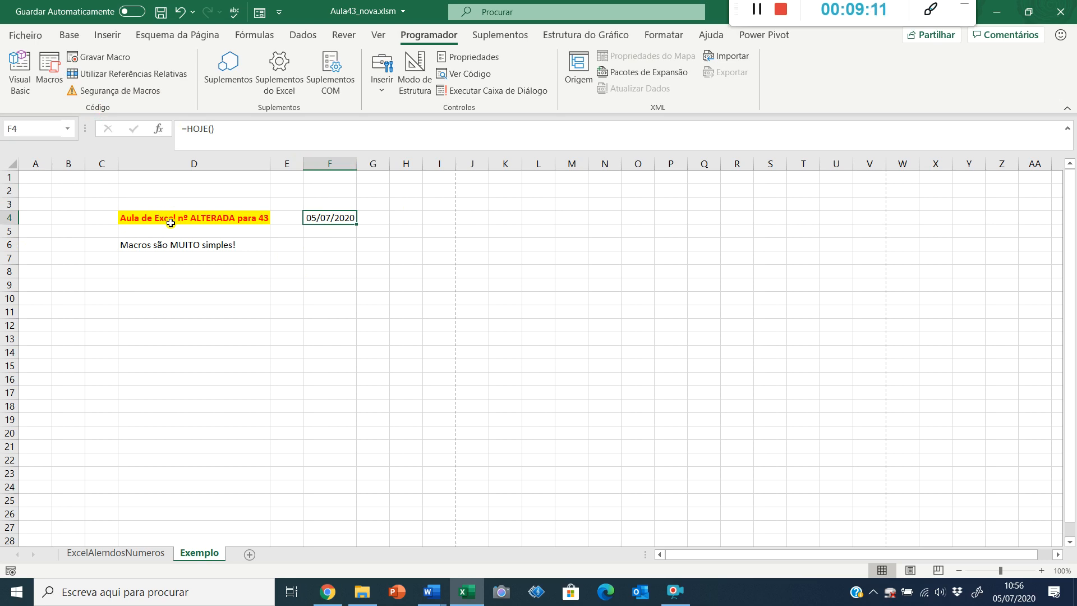
# Switch to File Explorer, view aula43_novo2.pdf from the 00AulasYoutube folder, and return to the Aula43_nova workbook
pyautogui.click(359, 594)
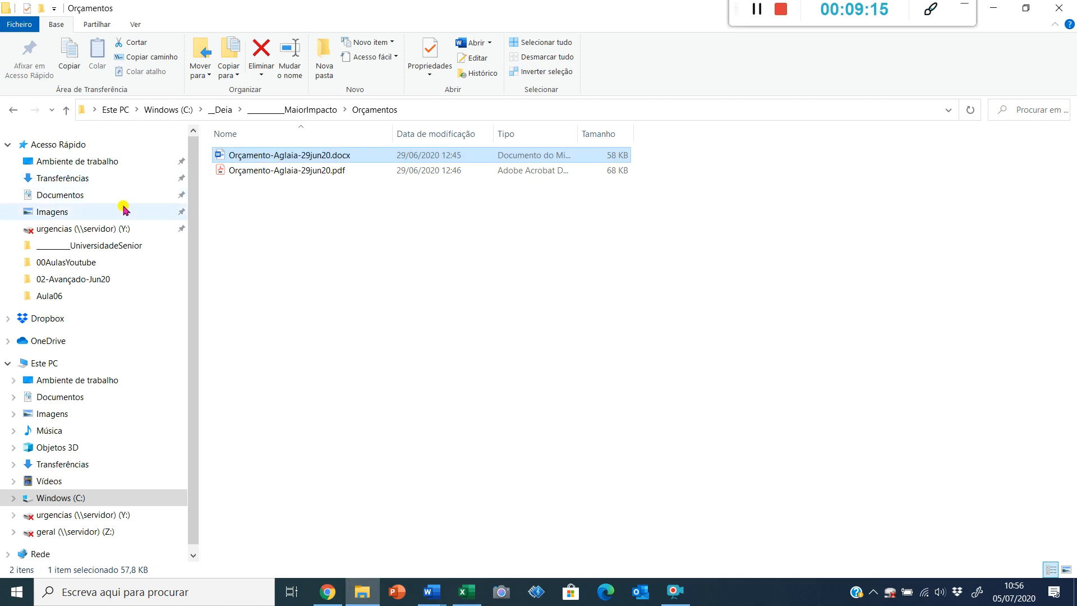
pyautogui.click(117, 264)
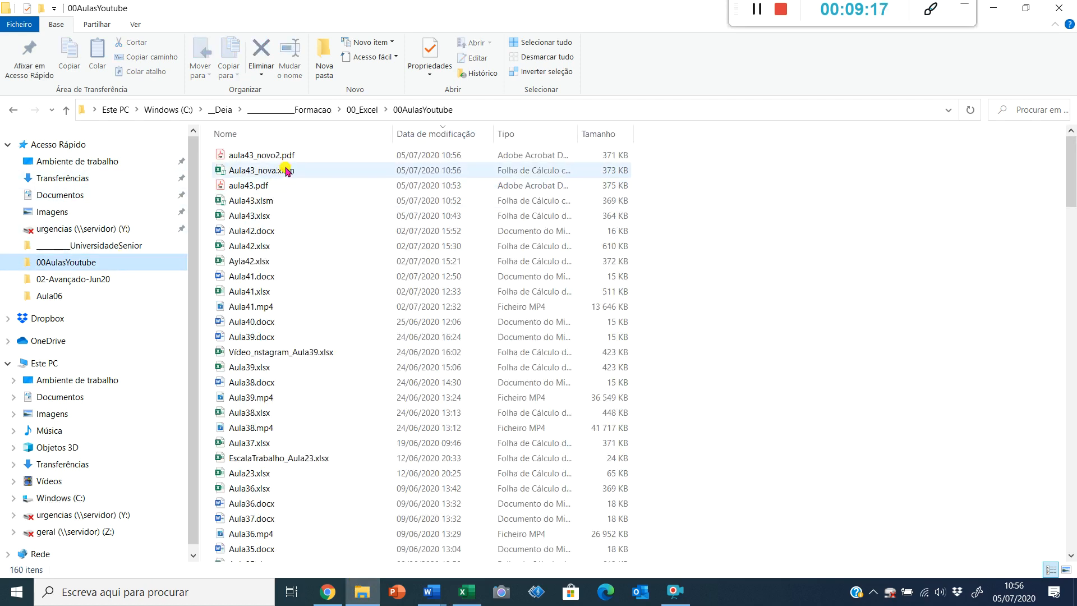
pyautogui.click(282, 161)
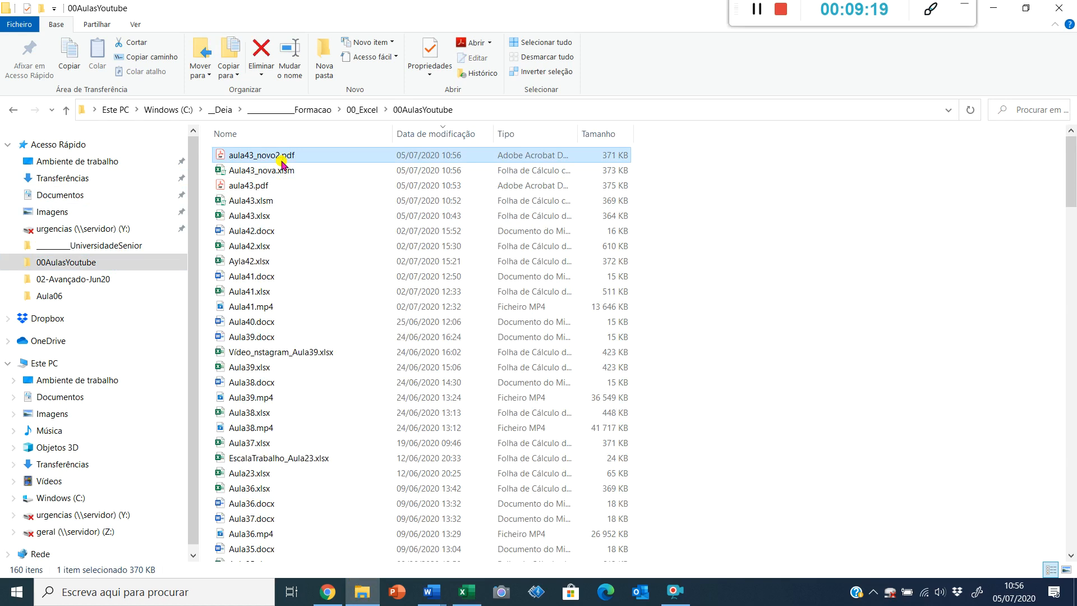
pyautogui.doubleClick(275, 161)
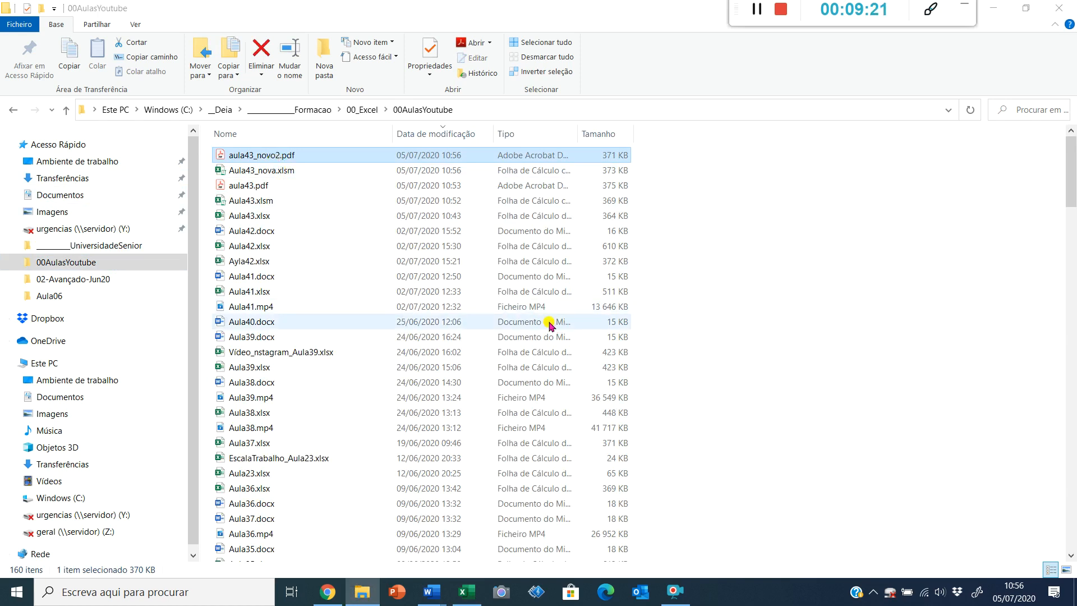
pyautogui.scroll(-10, 578, 286)
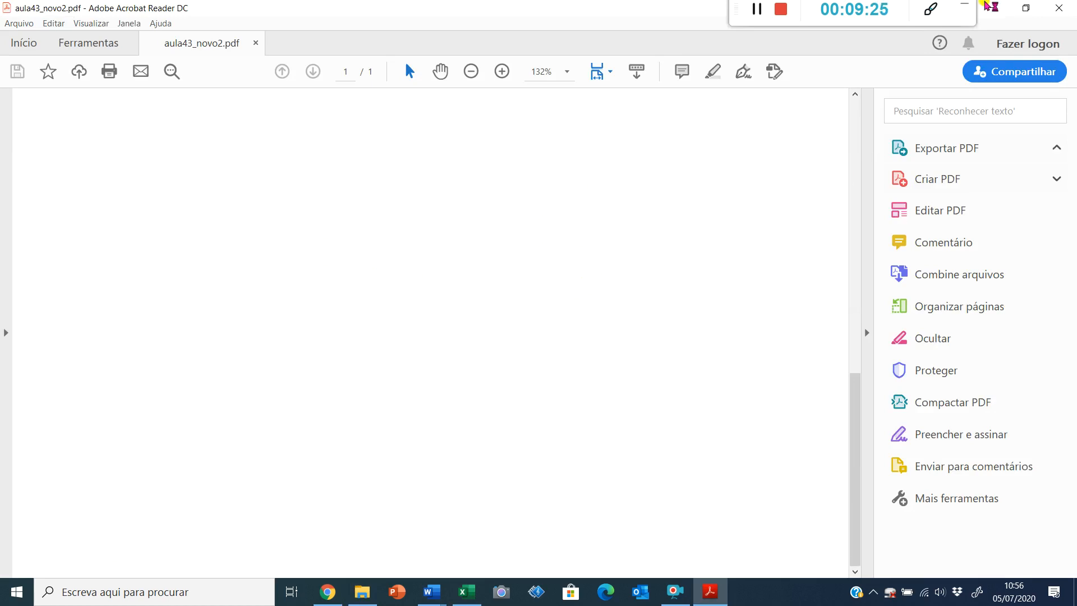
pyautogui.click(1062, 11)
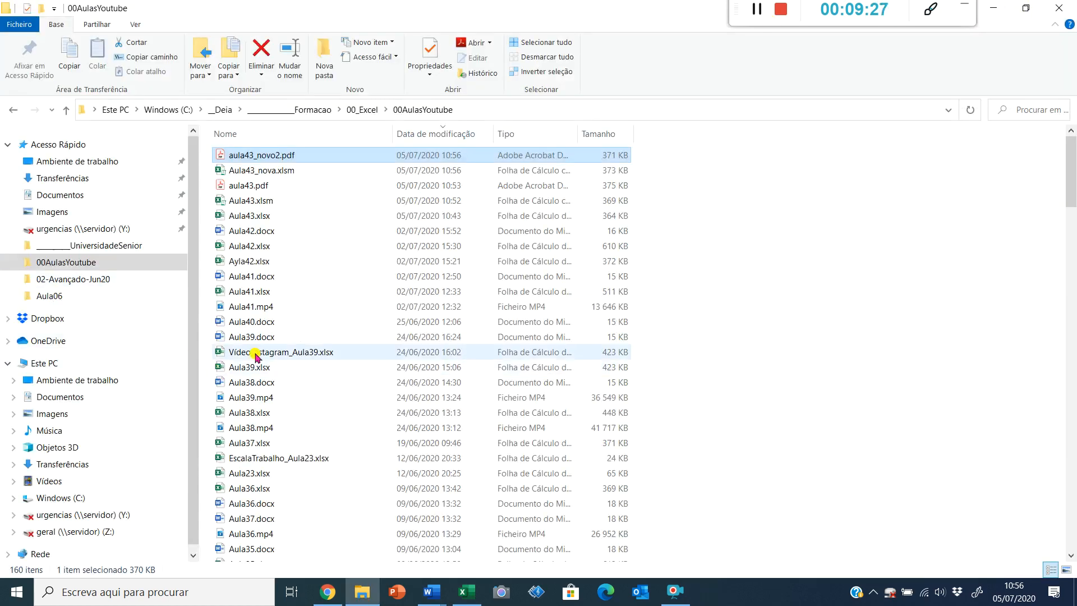
pyautogui.hotkey('alt', 'Tab')
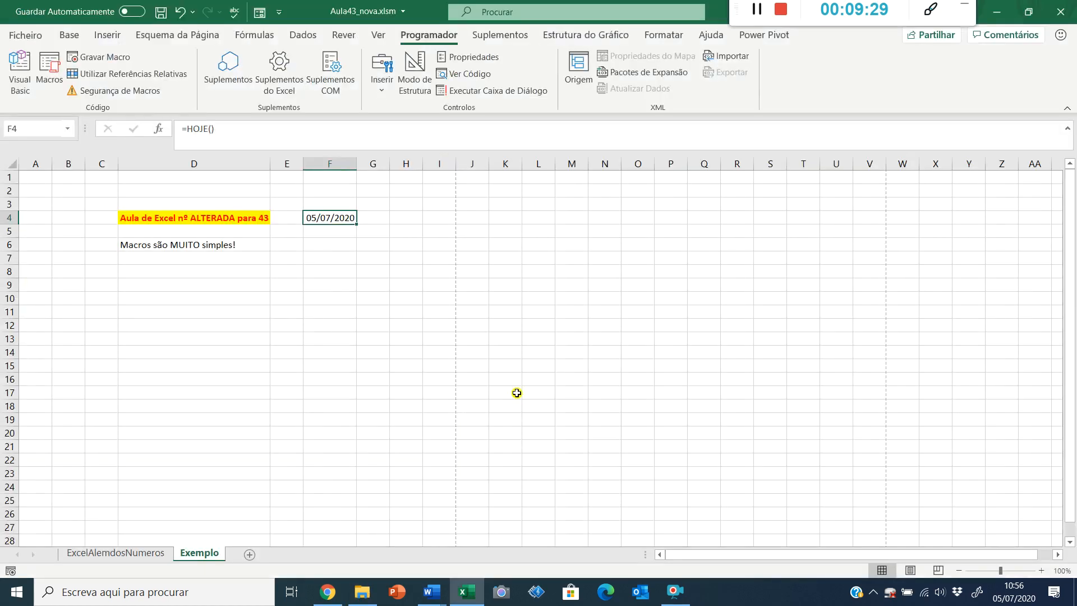
pyautogui.click(223, 293)
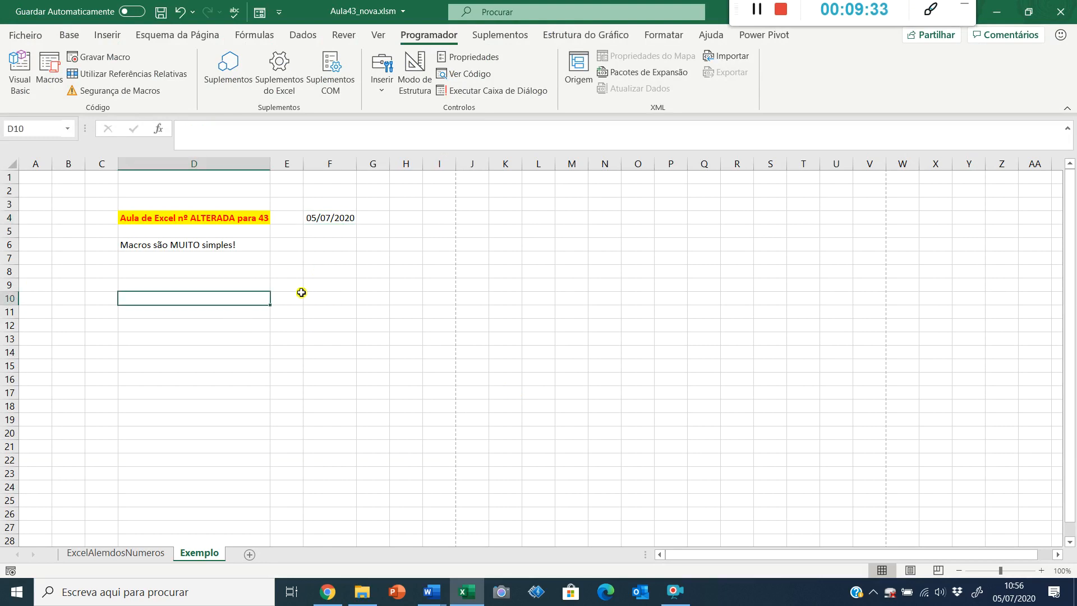
pyautogui.click(197, 260)
pyautogui.click(243, 298)
pyautogui.click(296, 286)
pyautogui.click(314, 253)
pyautogui.click(365, 231)
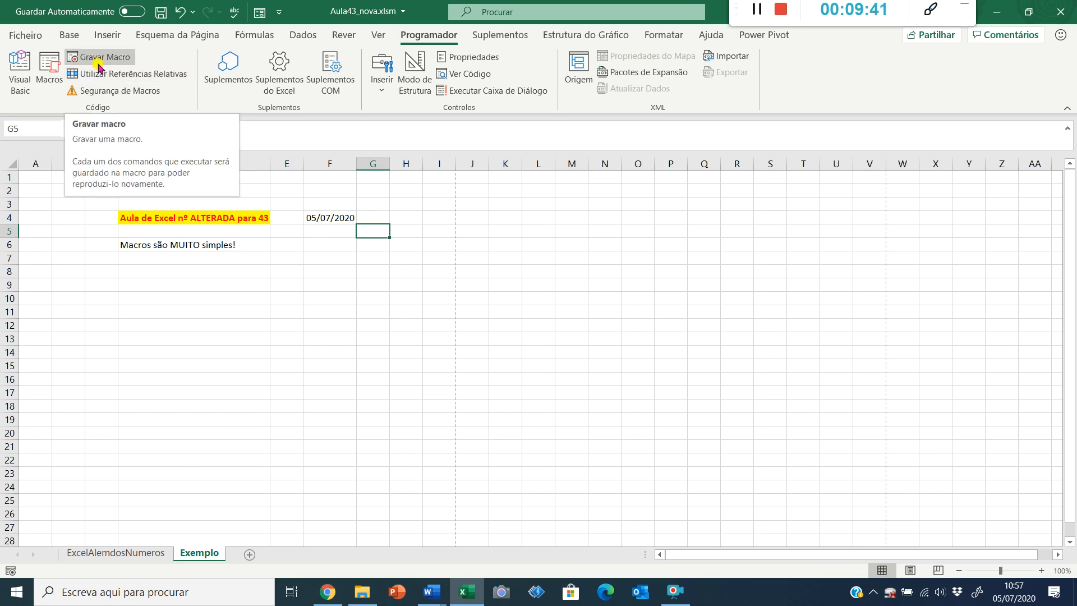
# Open the Teste_Inicial macro's VBA code, review it through to End Sub, and close the editor
pyautogui.click(51, 70)
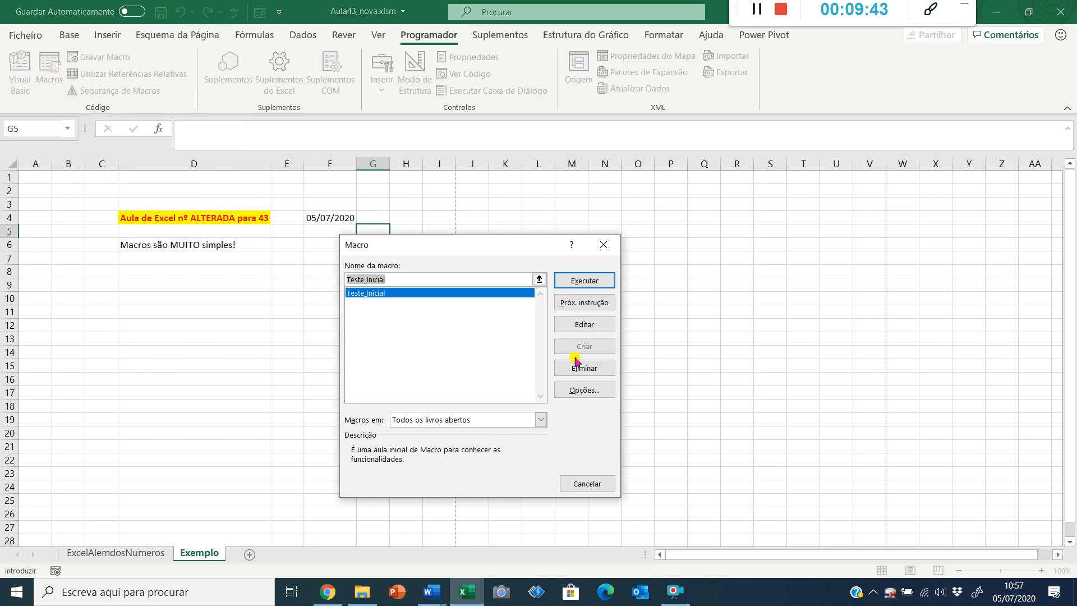
pyautogui.click(575, 324)
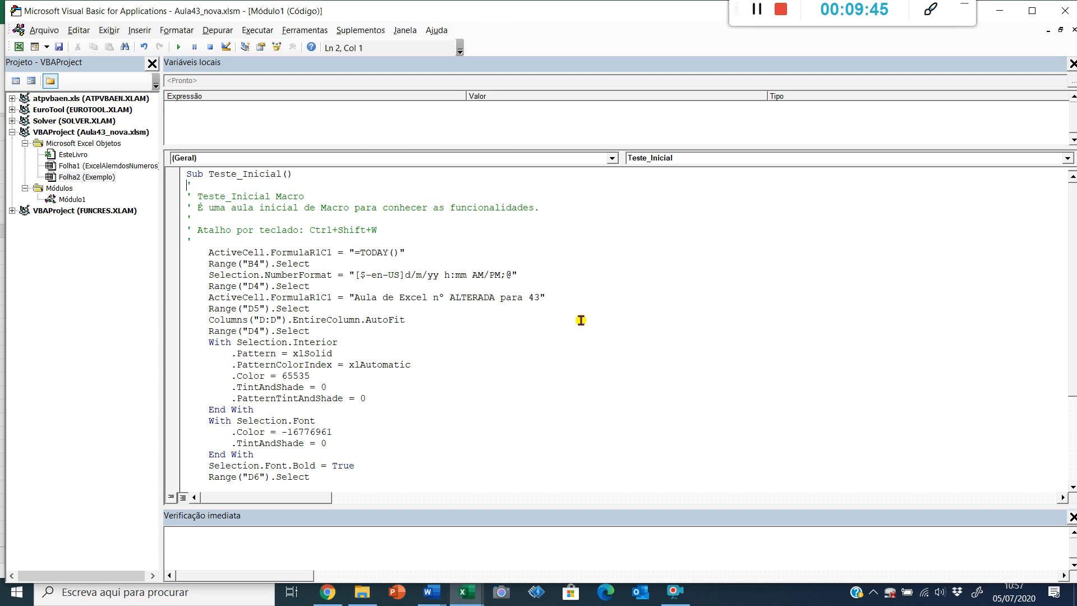
pyautogui.scroll(-4, 438, 383)
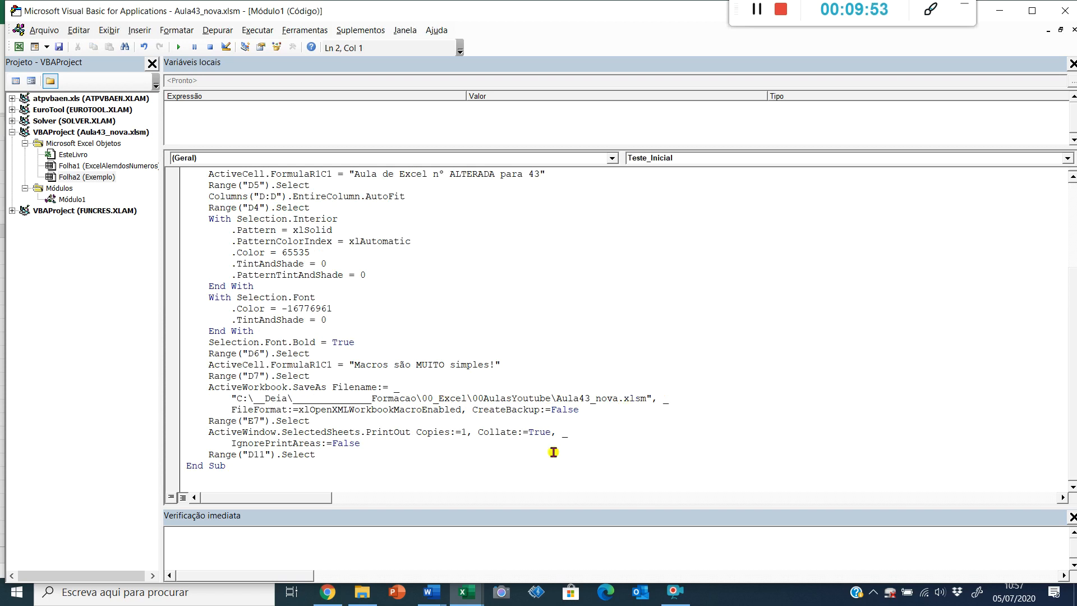
pyautogui.scroll(4, 1042, 215)
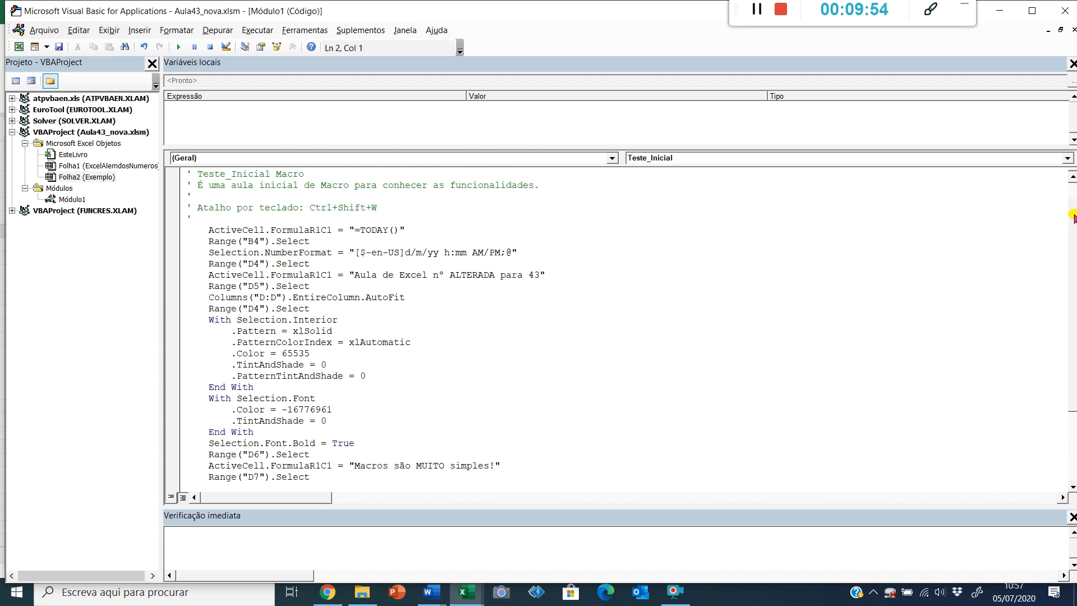
pyautogui.click(1069, 11)
pyautogui.click(300, 206)
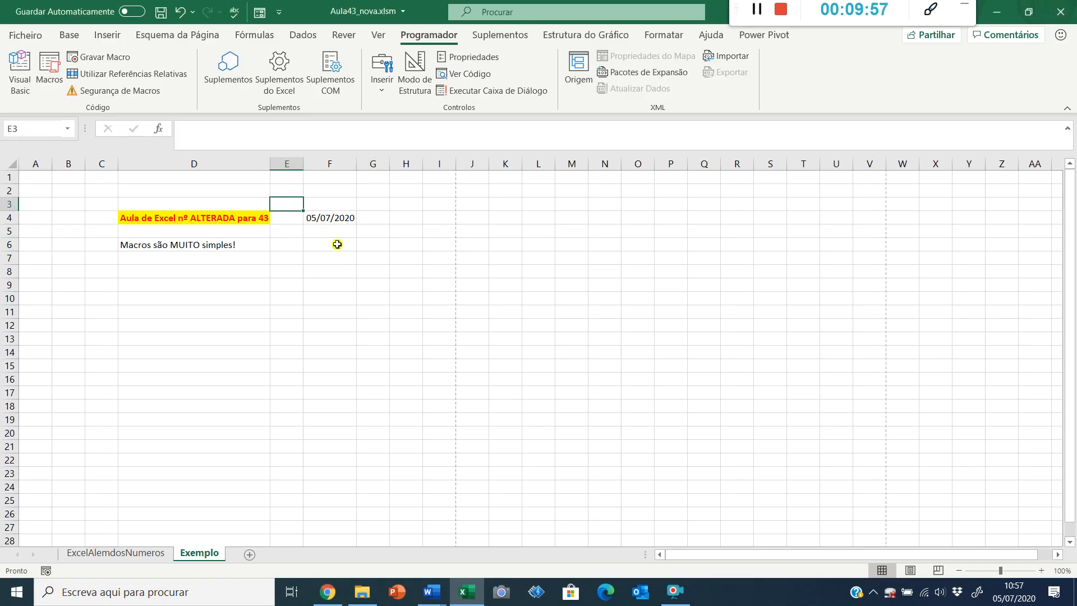
pyautogui.click(353, 228)
pyautogui.click(363, 212)
pyautogui.click(341, 216)
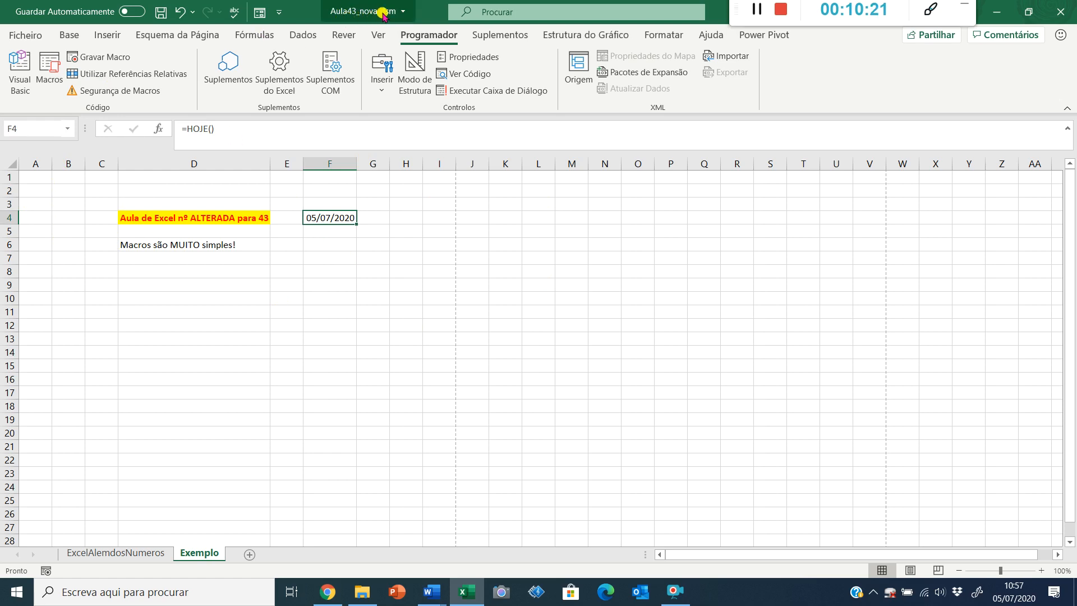
pyautogui.click(306, 241)
pyautogui.click(217, 258)
pyautogui.click(148, 285)
pyautogui.click(176, 323)
pyautogui.click(246, 283)
pyautogui.click(305, 257)
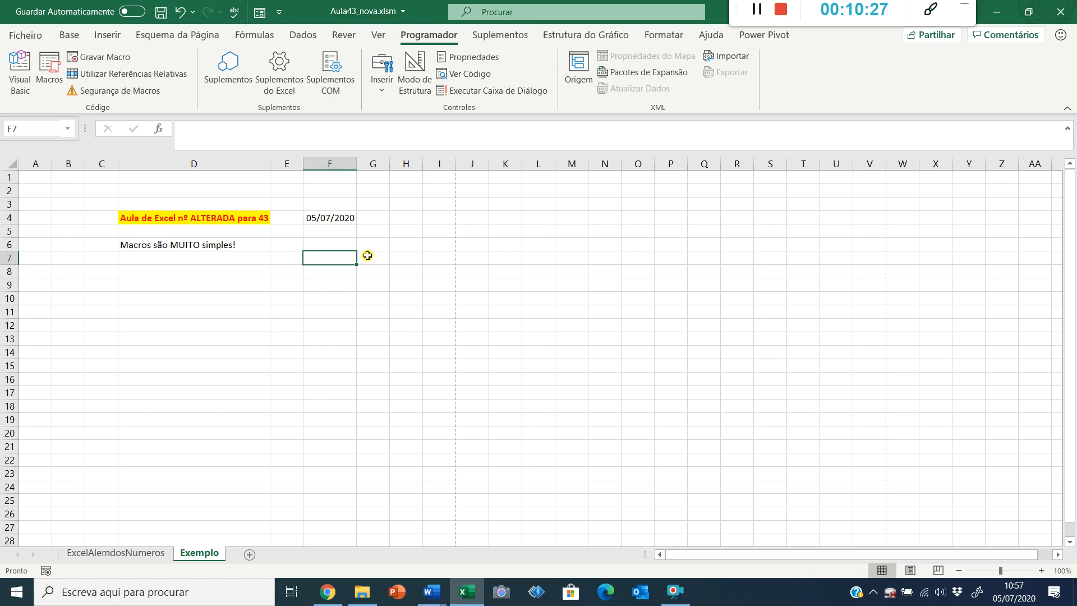
# Draw a form-control button across columns B to D, just above the yellow heading in row 4
pyautogui.click(382, 76)
pyautogui.click(378, 127)
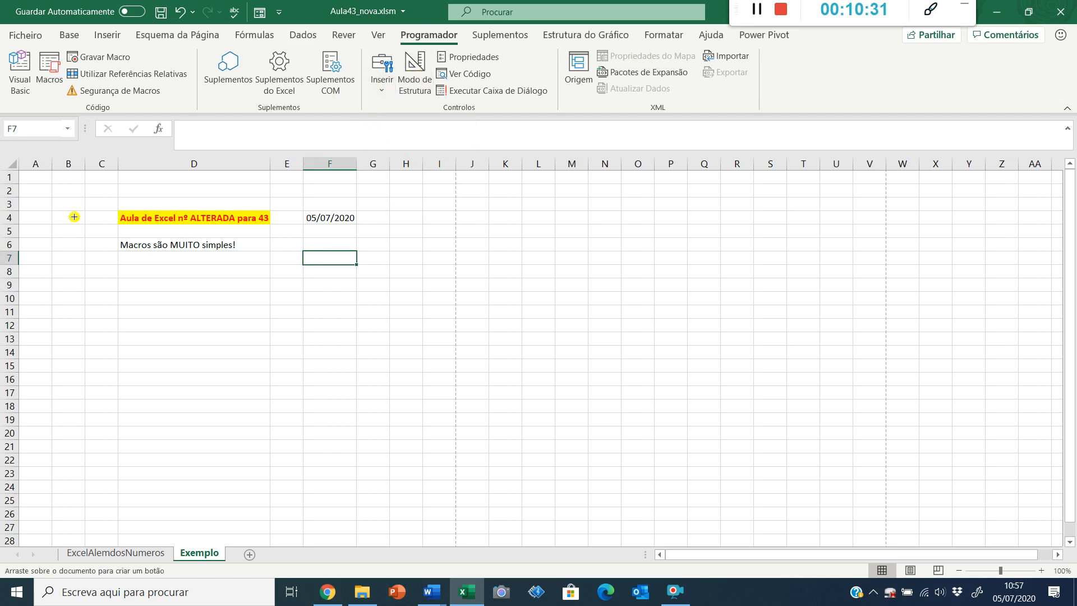
pyautogui.moveTo(55, 177)
pyautogui.mouseDown()
pyautogui.moveTo(65, 202)
pyautogui.moveTo(149, 195)
pyautogui.moveTo(157, 211)
pyautogui.mouseUp()
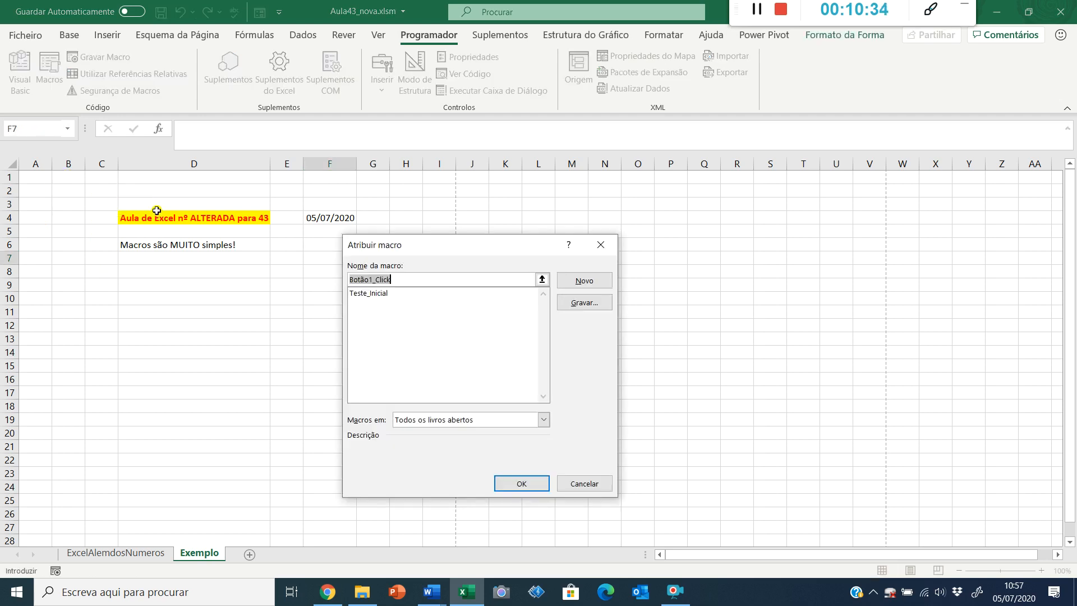
# Try to assign the Teste_Inicial macro to the new button
pyautogui.click(383, 293)
pyautogui.click(599, 282)
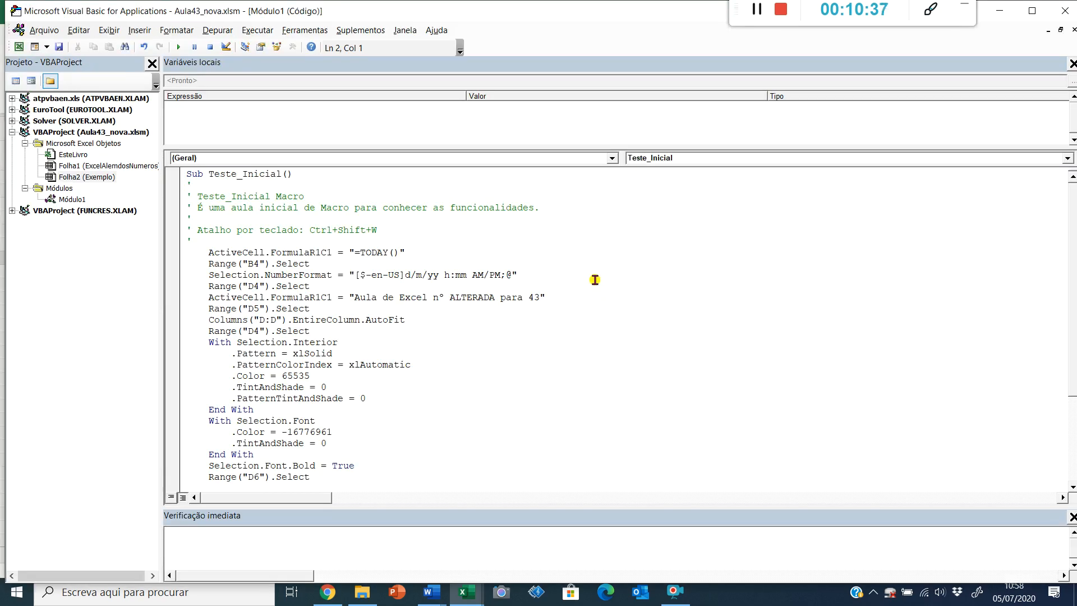
pyautogui.click(1065, 10)
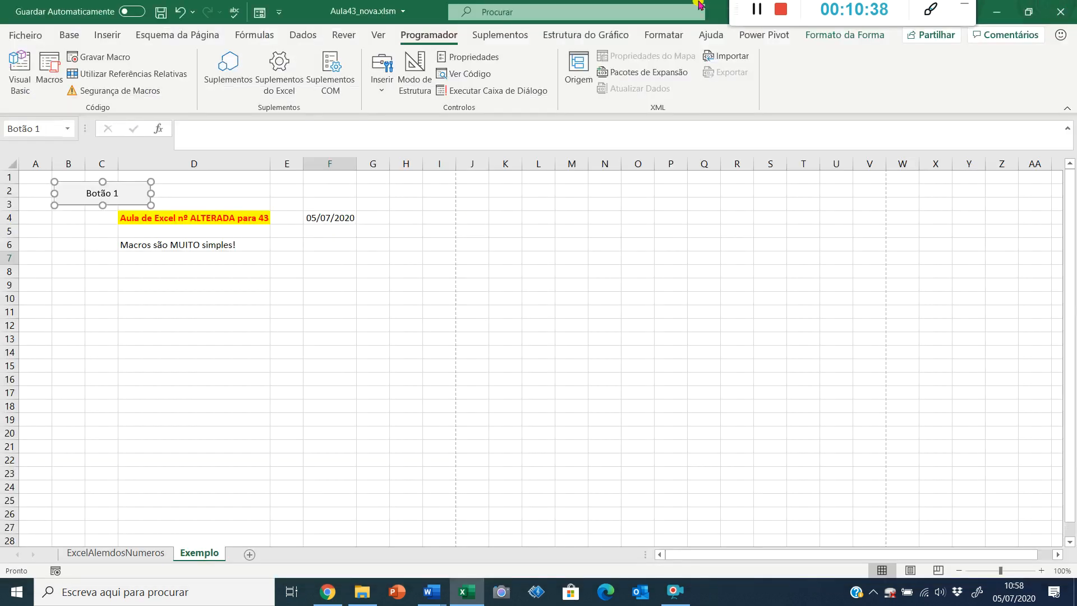
pyautogui.rightClick(93, 193)
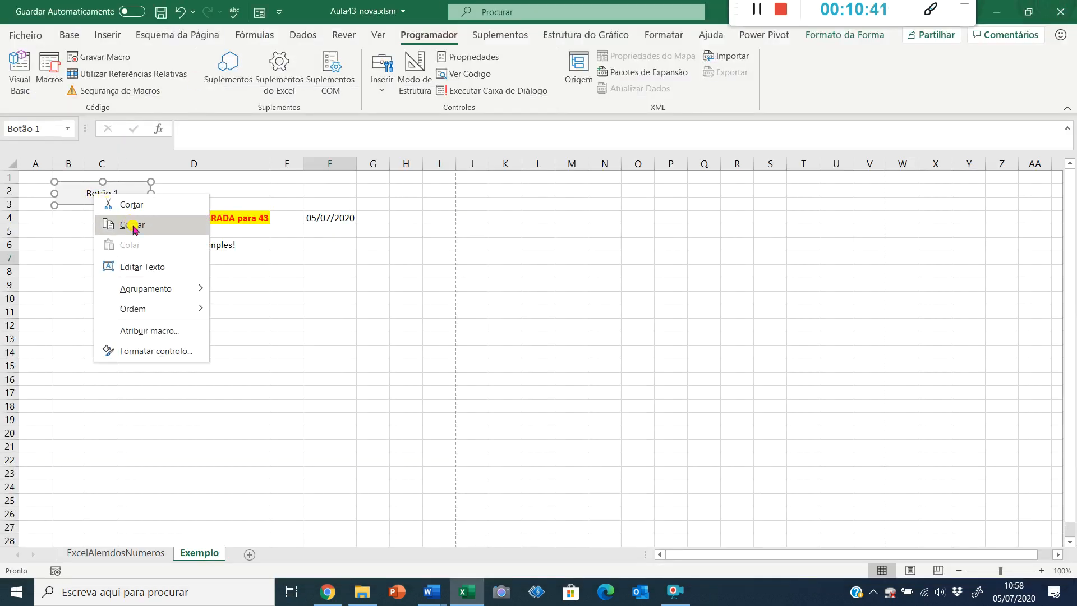
pyautogui.click(152, 331)
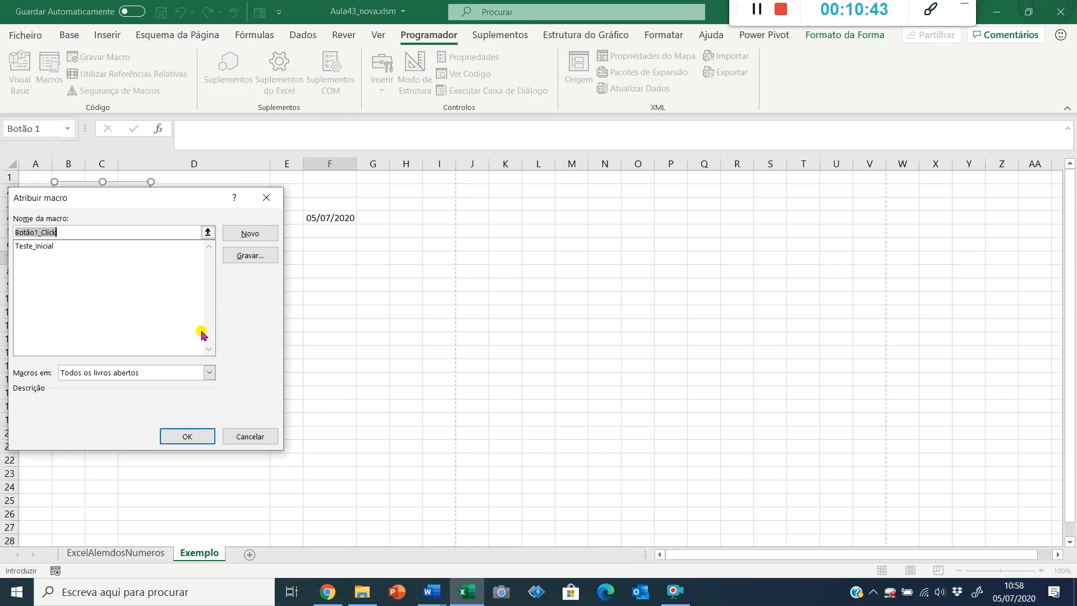
pyautogui.click(32, 247)
pyautogui.click(250, 233)
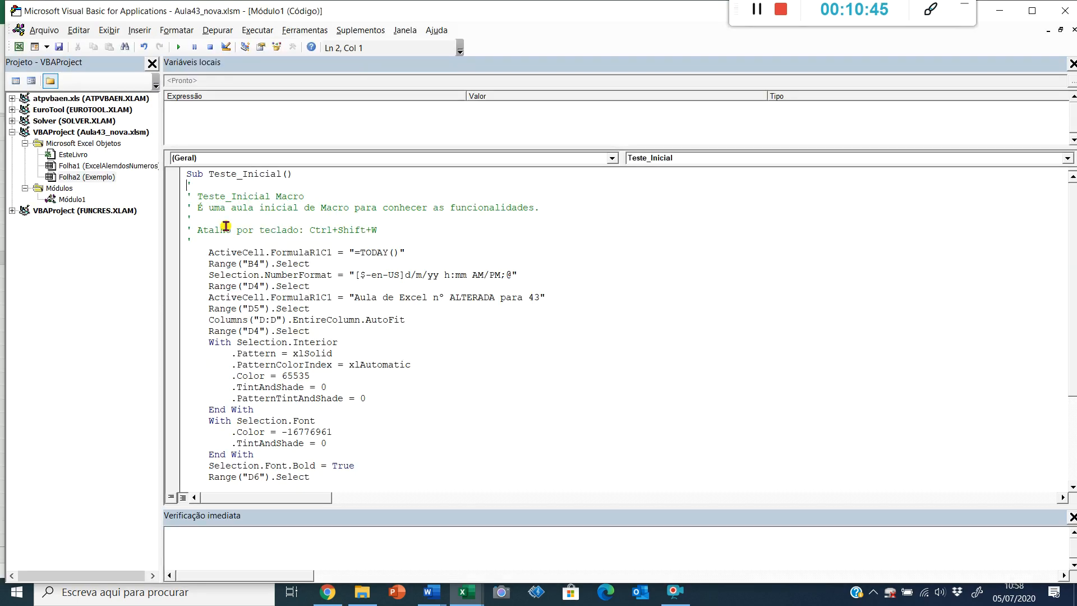
pyautogui.click(1064, 11)
# Assign the existing Teste_Inicial macro to the button above the heading
pyautogui.rightClick(125, 190)
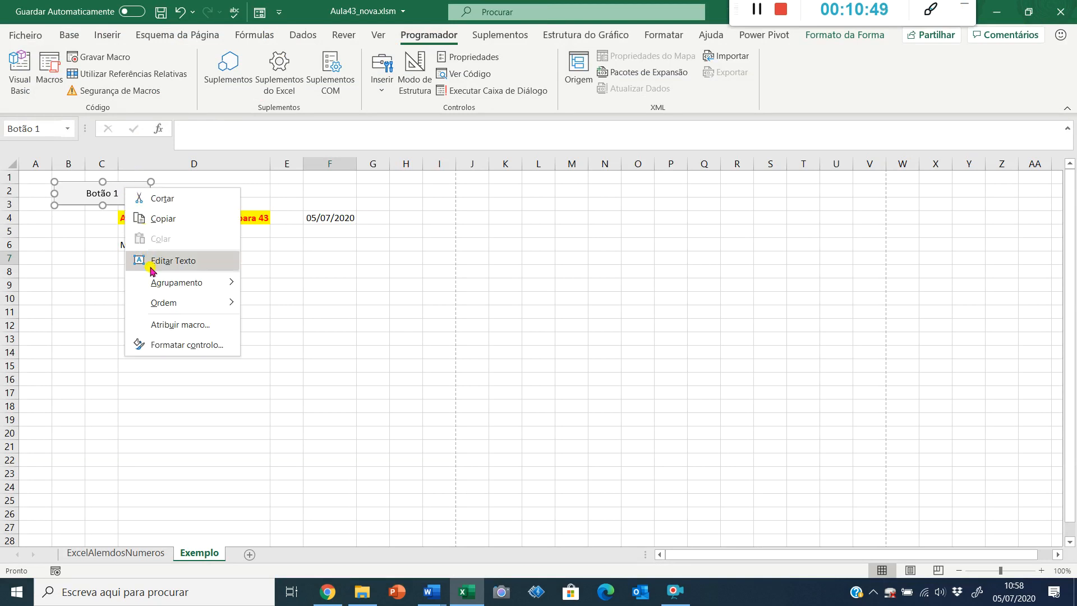
pyautogui.click(168, 324)
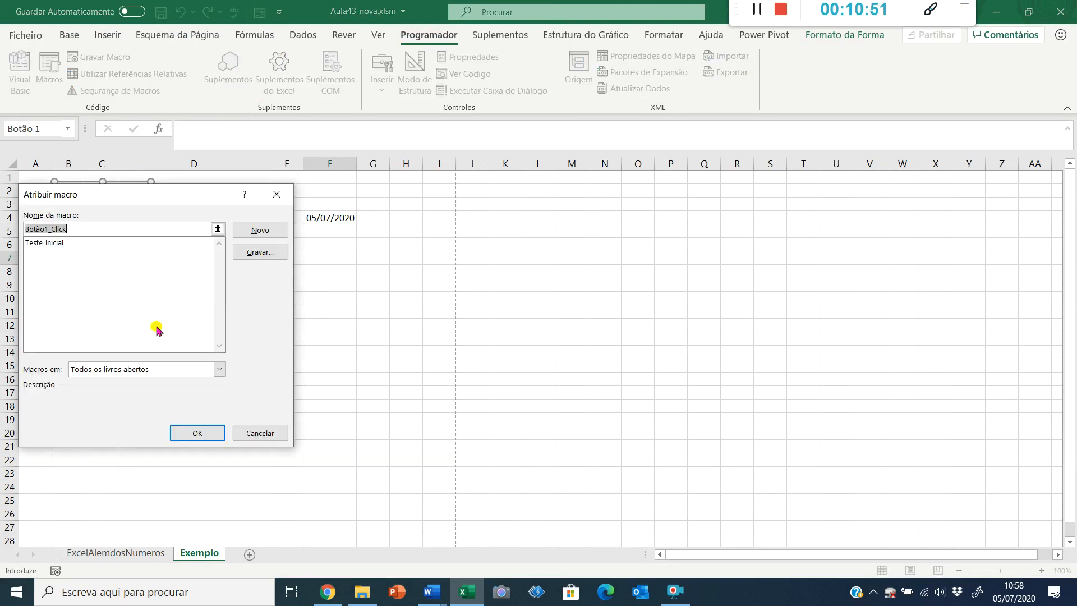
pyautogui.click(45, 242)
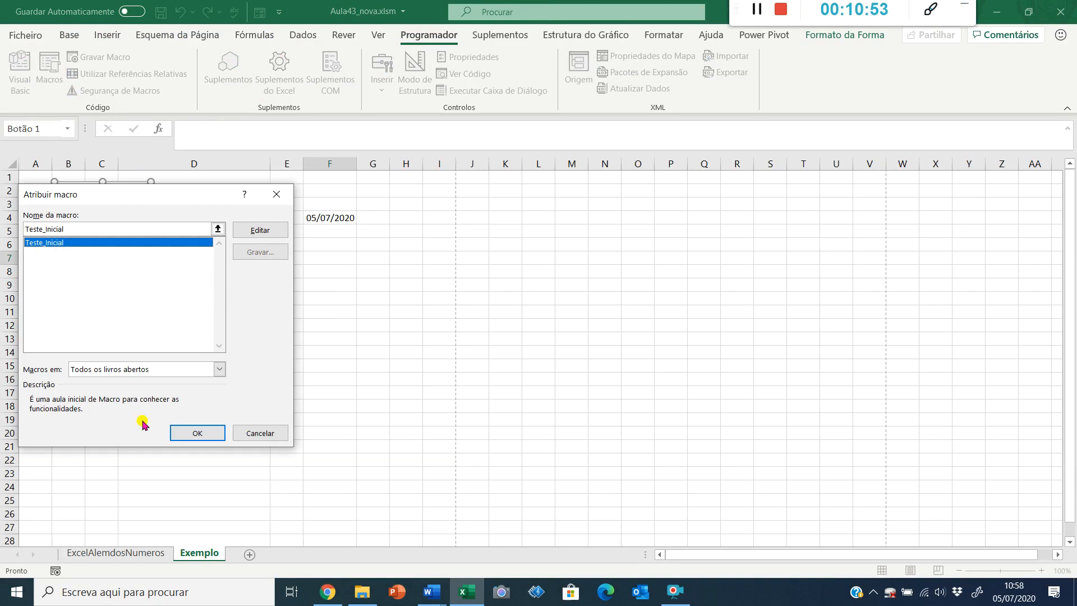
pyautogui.click(200, 432)
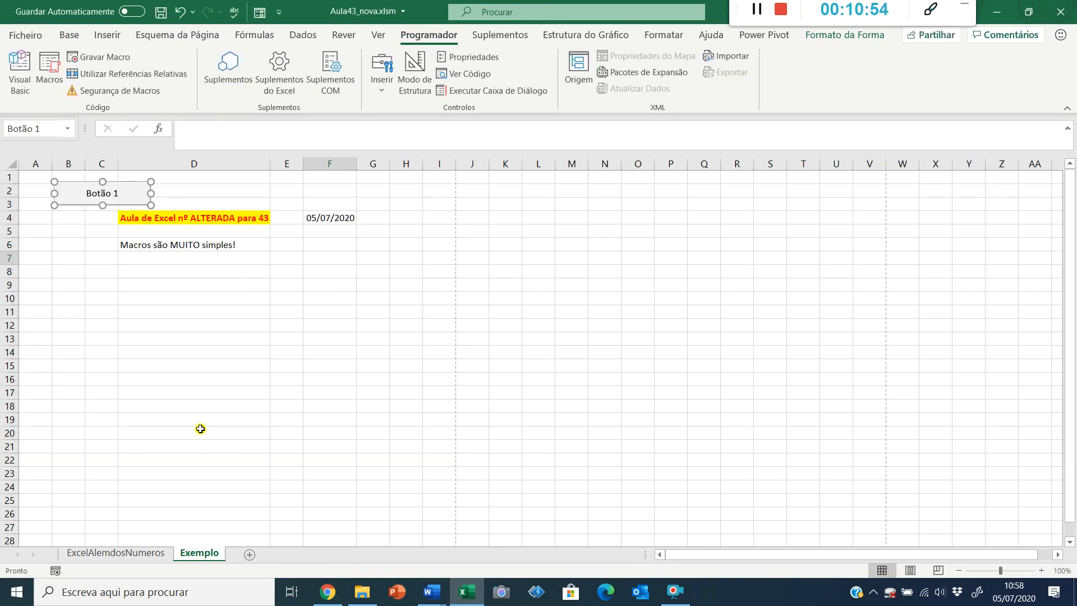
# Change the button's label to Macro Teste and deselect it
pyautogui.click(110, 192)
pyautogui.hotkey('ctrl', 'a')
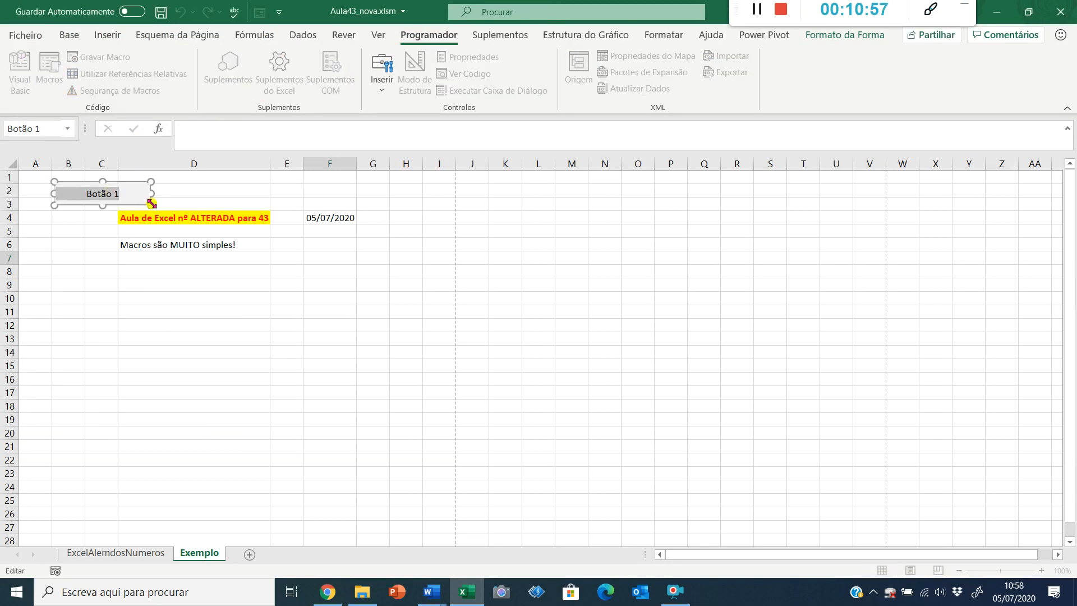
pyautogui.write('Macro Teste')
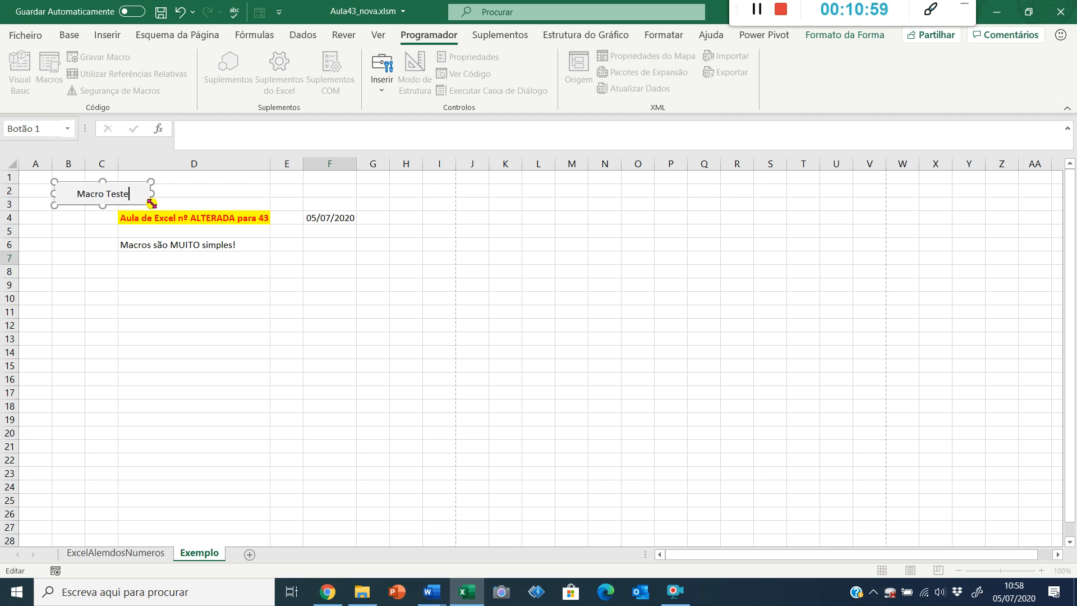
pyautogui.click(176, 321)
# Clear the contents and formatting of C4:G8 by copying the blank cell H3 over the range
pyautogui.click(407, 204)
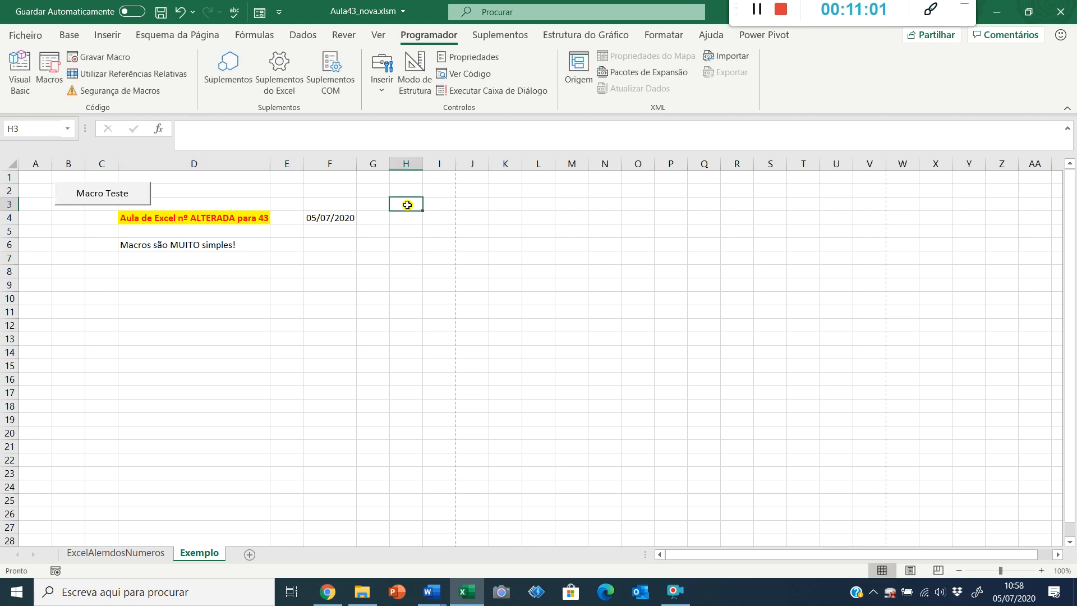
pyautogui.hotkey('ctrl', 'c')
pyautogui.press('Down')
pyautogui.press('Left')
pyautogui.hotkey('shift', 'Left')
pyautogui.hotkey('shift', 'Left')
pyautogui.hotkey('shift', 'Left')
pyautogui.hotkey('shift', 'Left')
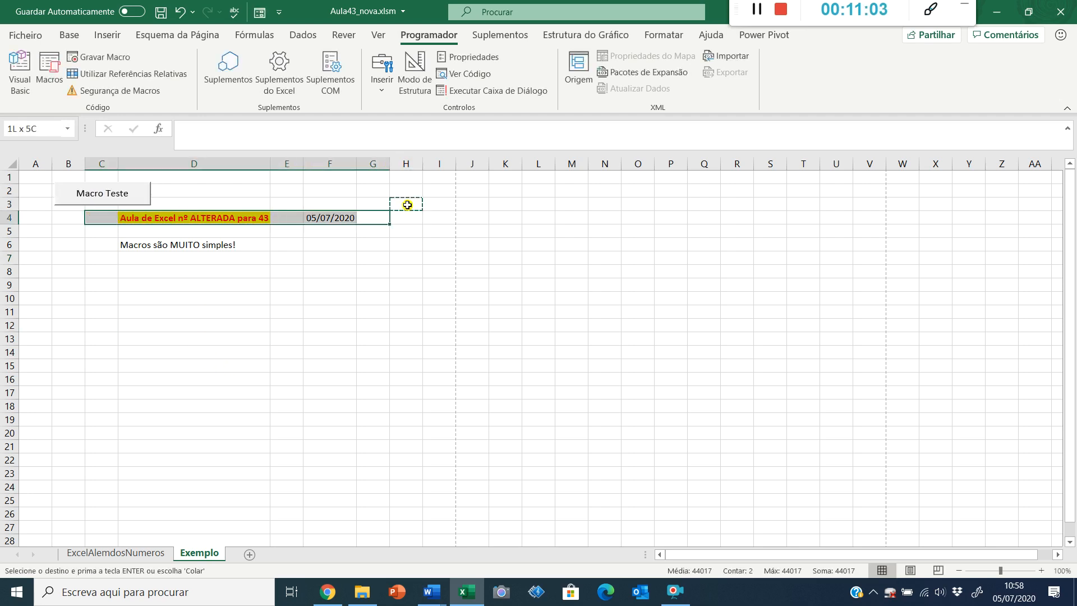
pyautogui.hotkey('shift', 'Down')
pyautogui.hotkey('shift', 'Down')
pyautogui.hotkey('shift', 'Down')
pyautogui.hotkey('shift', 'Down')
pyautogui.press('Return')
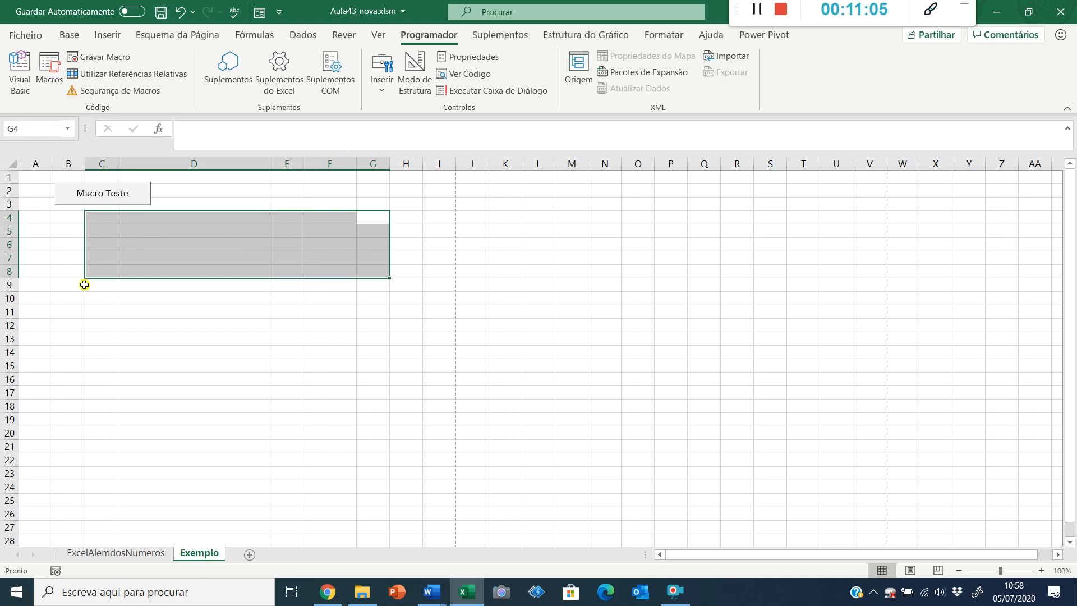
# Widen column F and run the Macro Teste button with F4 active, replacing the existing Aula43_nova.xlsm file
pyautogui.click(337, 218)
pyautogui.moveTo(357, 164); pyautogui.dragTo(402, 163)
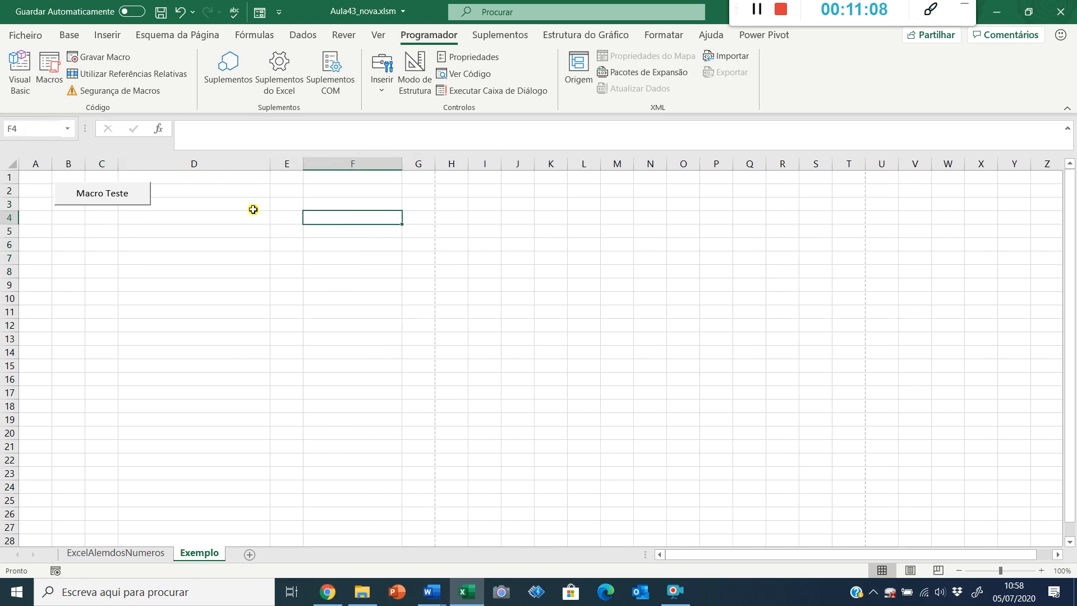
pyautogui.click(100, 195)
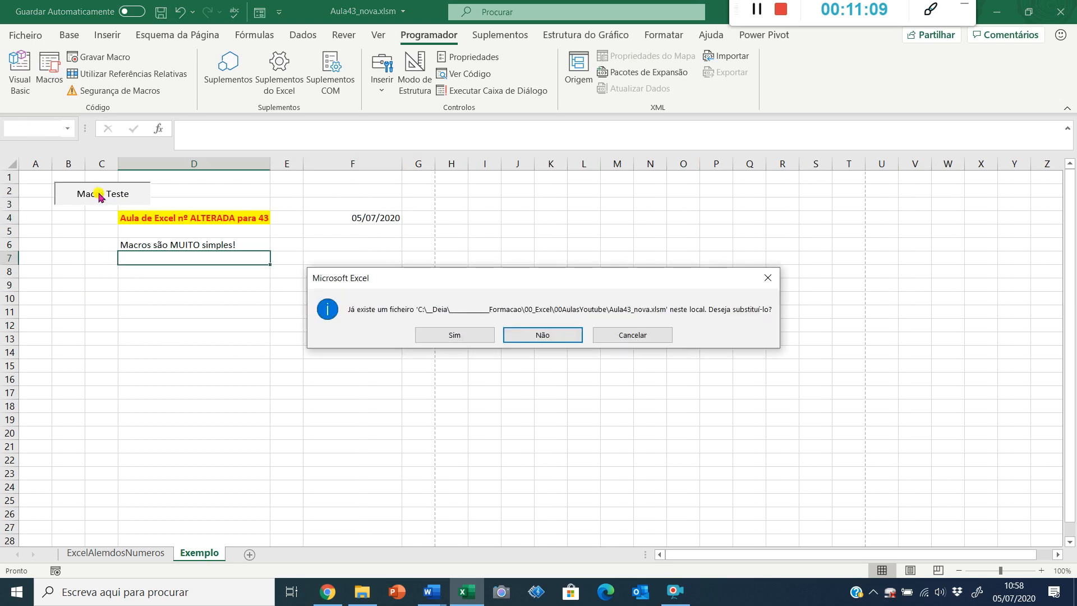
pyautogui.click(453, 336)
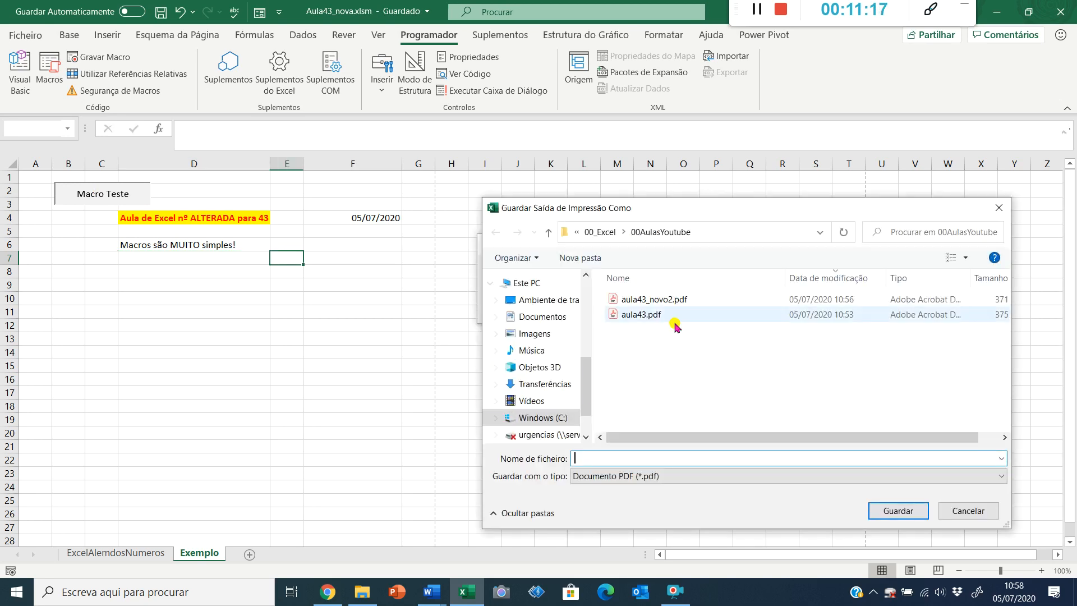
# Save the macro's PDF print output as aula43_novo3.pdf in the 00AulasYoutube folder
pyautogui.click(642, 303)
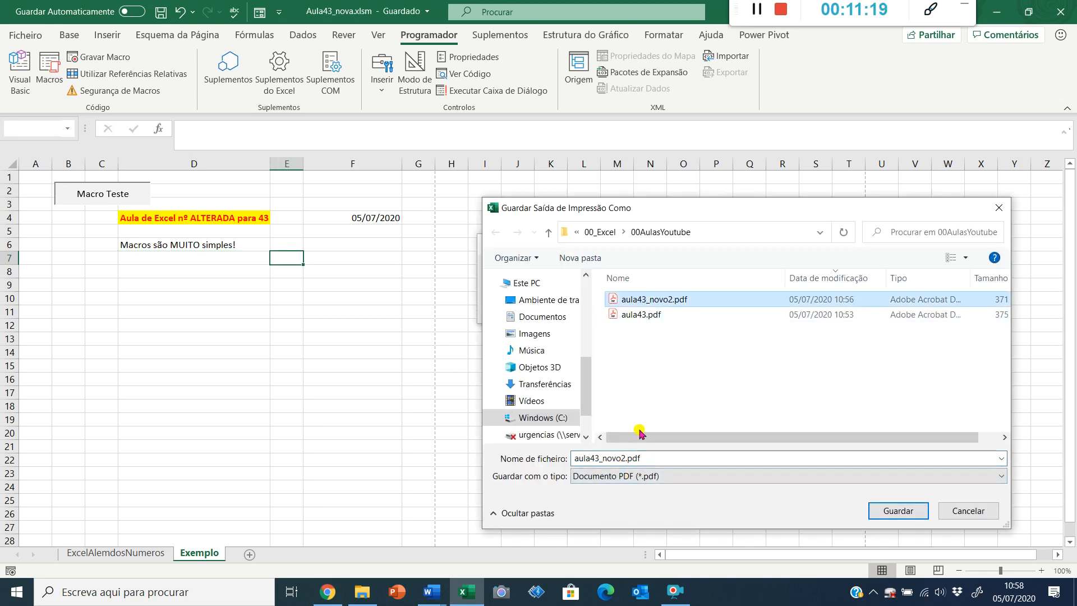
pyautogui.doubleClick(621, 458)
pyautogui.click(621, 457)
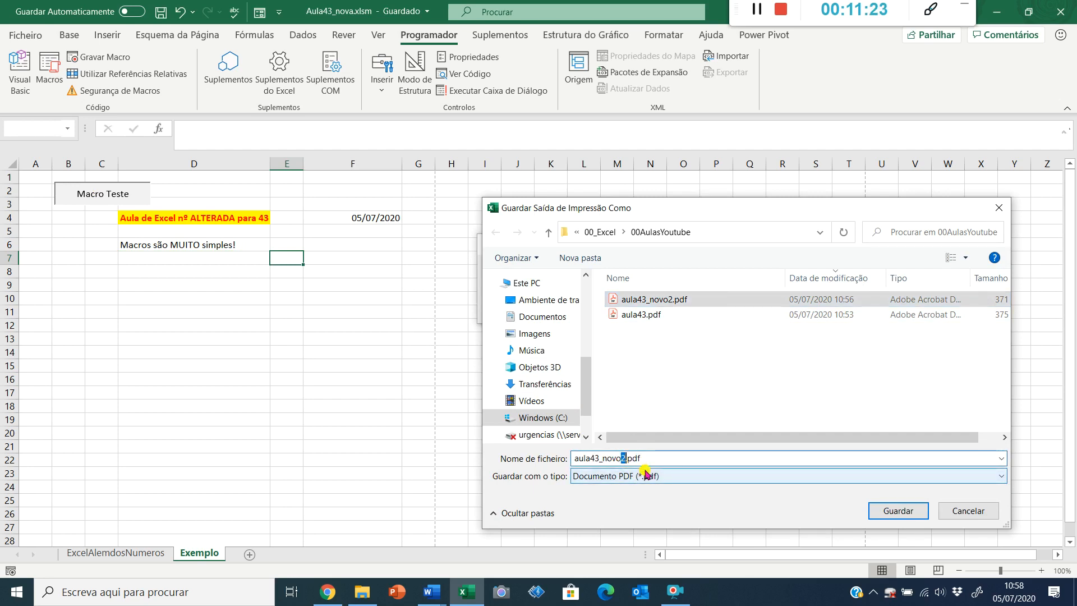
pyautogui.write('3')
pyautogui.press('Return')
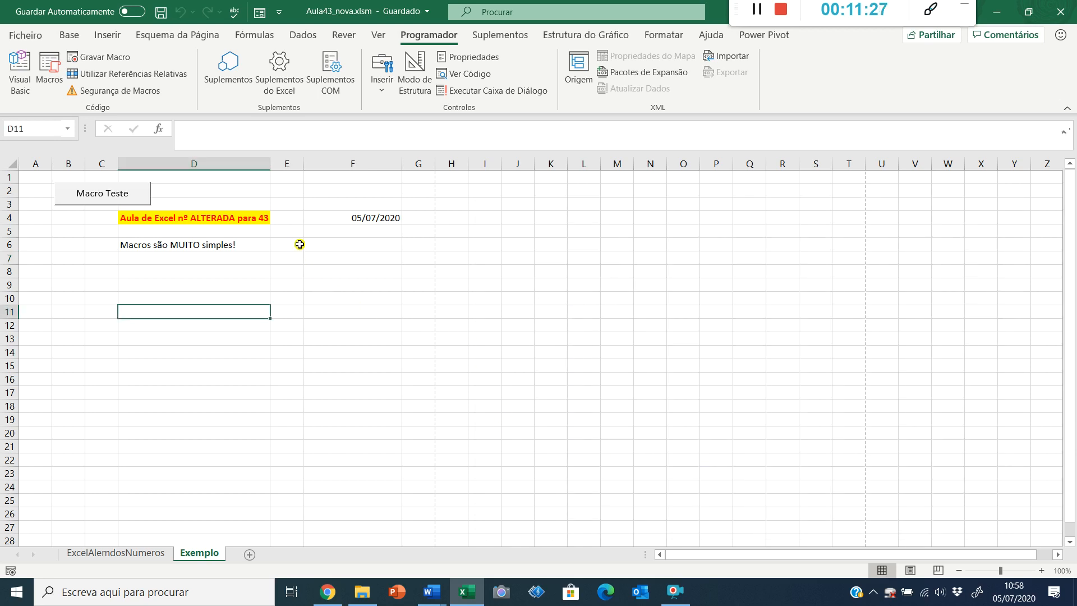
# Switch to File Explorer, check aula43_novo3.pdf and Aula43_nova.xlsm in the 00AulasYoutube folder, and return to the workbook
pyautogui.hotkey('alt', 'Tab')
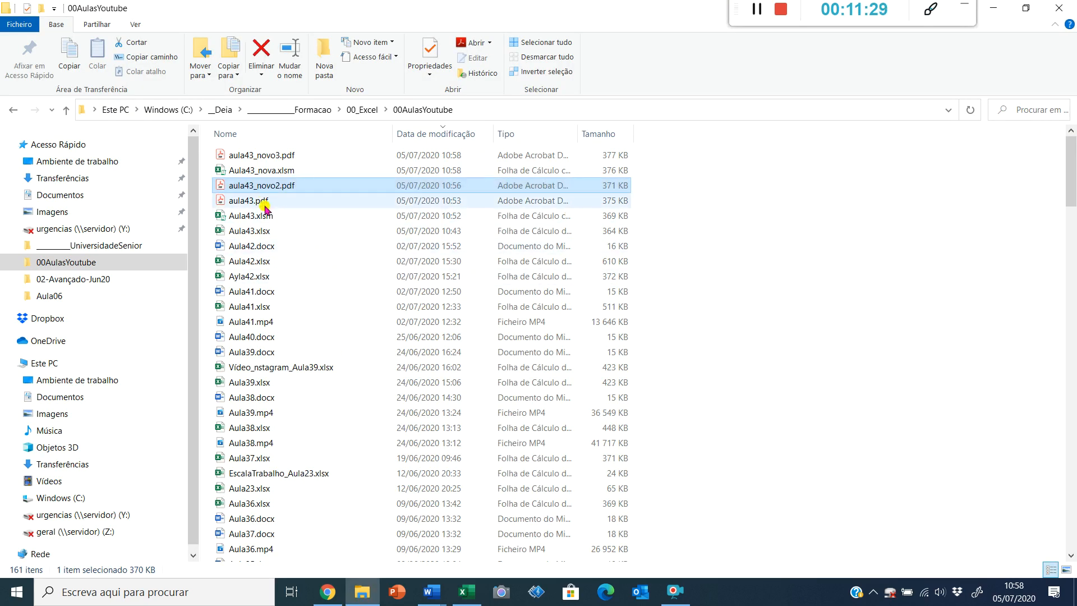
pyautogui.click(260, 158)
pyautogui.click(261, 168)
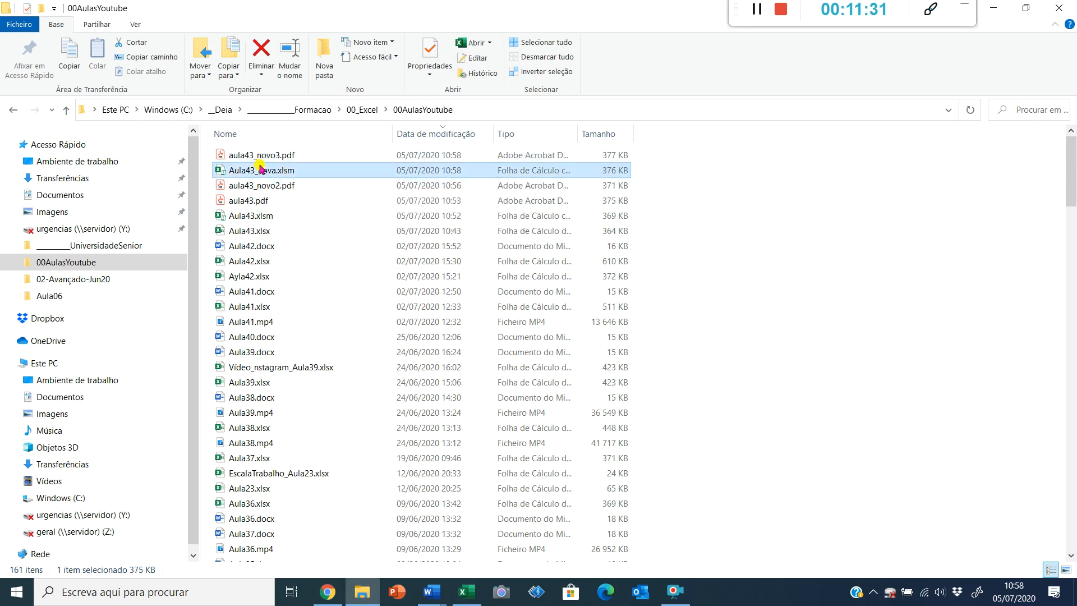
pyautogui.click(262, 200)
pyautogui.hotkey('alt', 'Tab')
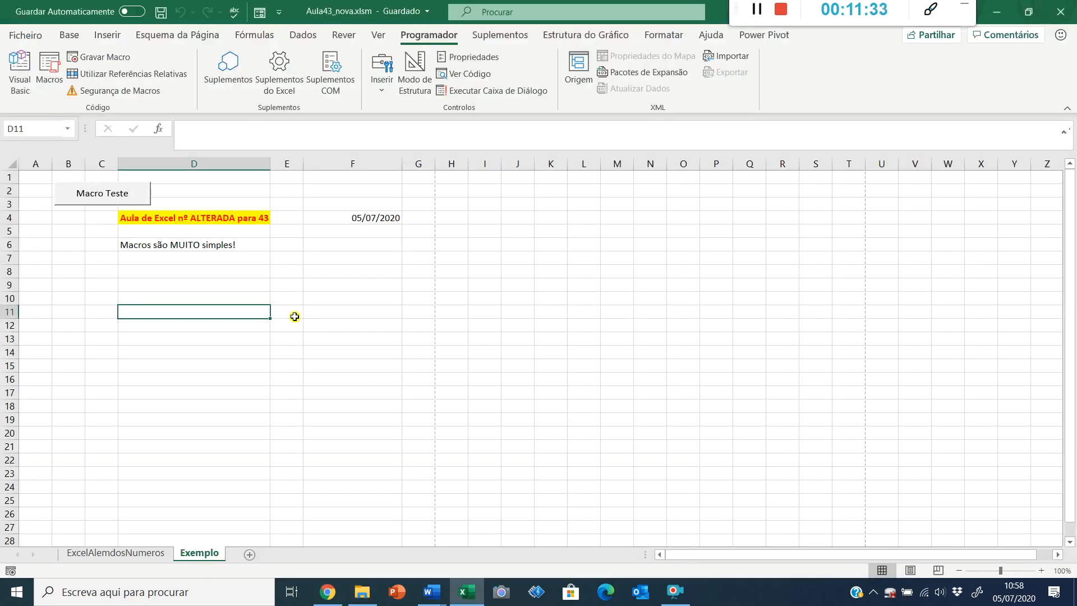